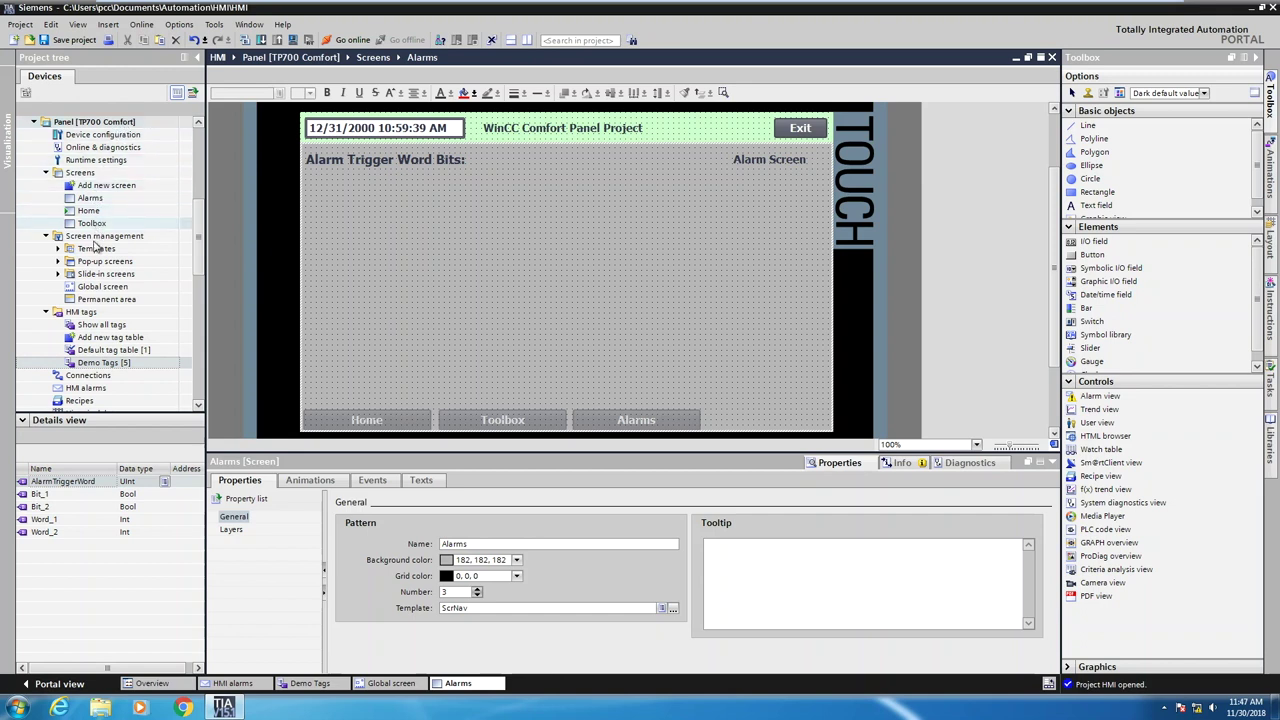
- List the five Demo Tags tags in the Details view beside the Alarms screen
{"action": "left_click", "coordinate": [85, 313]}
{"action": "left_click", "coordinate": [93, 364]}
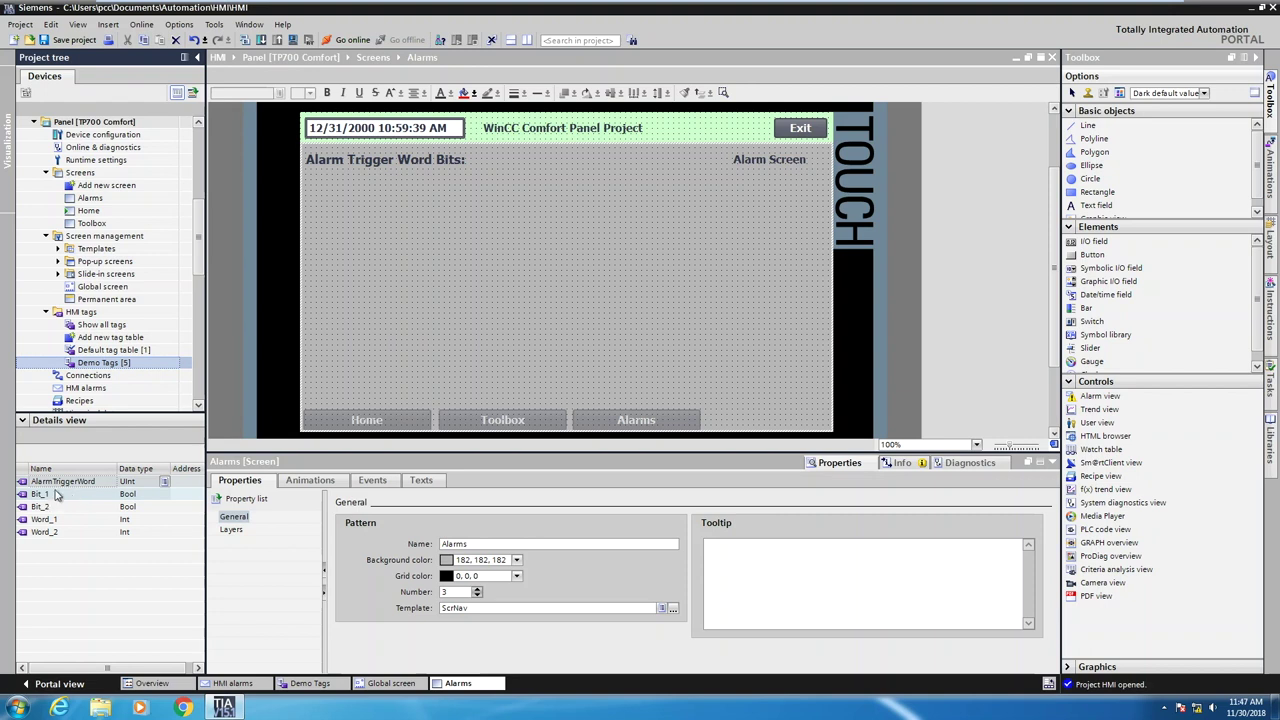
- Drop AlarmTriggerWord onto the Alarms screen as an I/O field with Binary display format
{"action": "left_click_drag", "start_coordinate": [30, 484], "coordinate": [505, 159]}
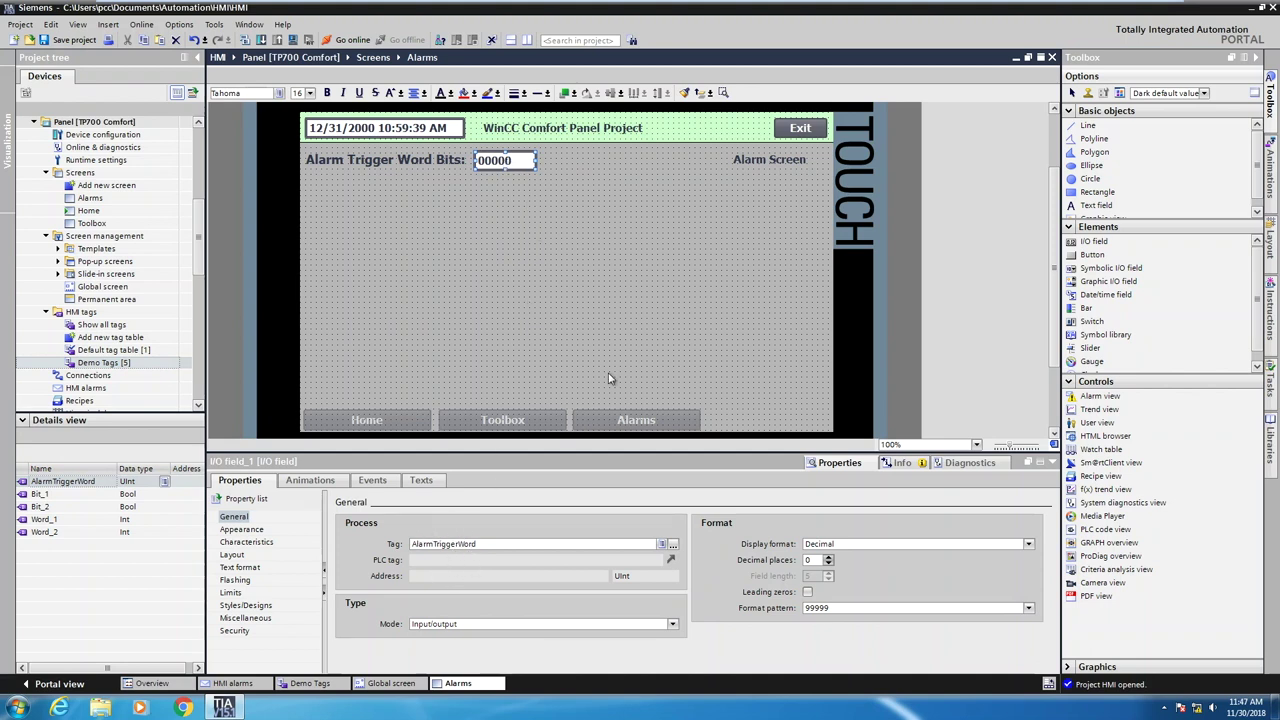
{"action": "left_click", "coordinate": [1030, 546]}
{"action": "left_click", "coordinate": [840, 566]}
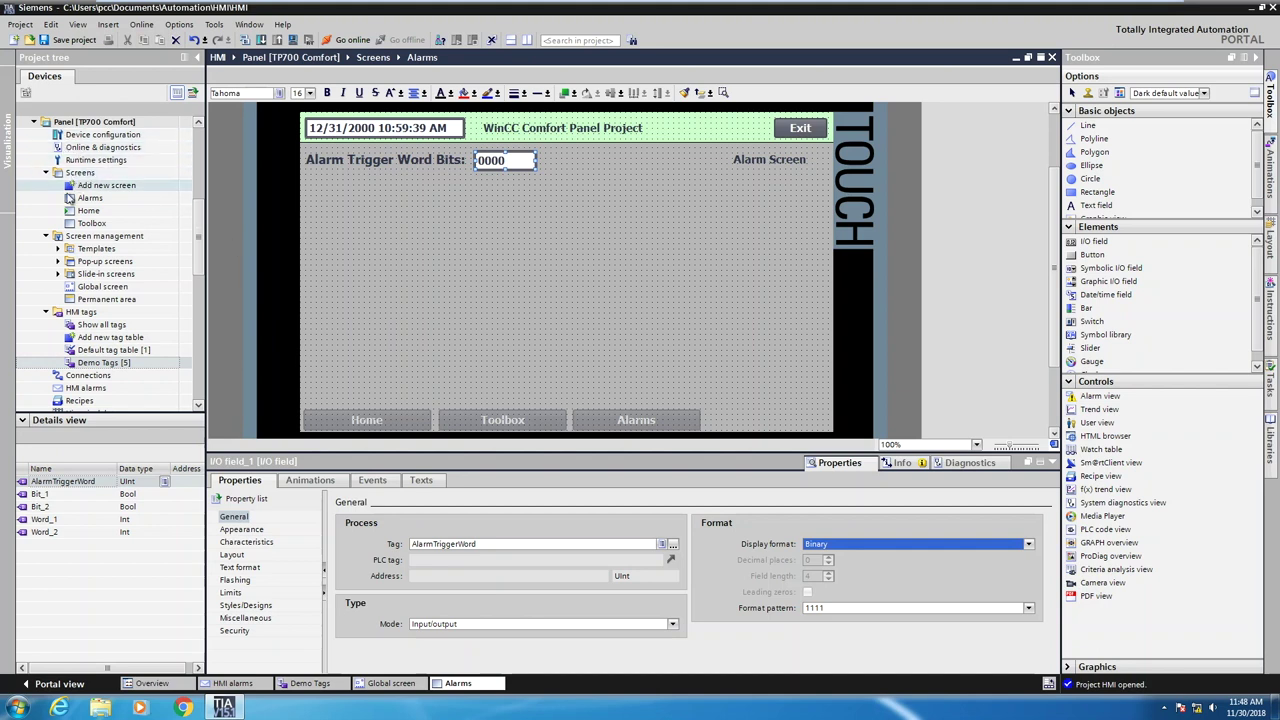
- In the Demo Tags editor, add a discrete alarm with text 'Alarm 1'
{"action": "double_click", "coordinate": [93, 363]}
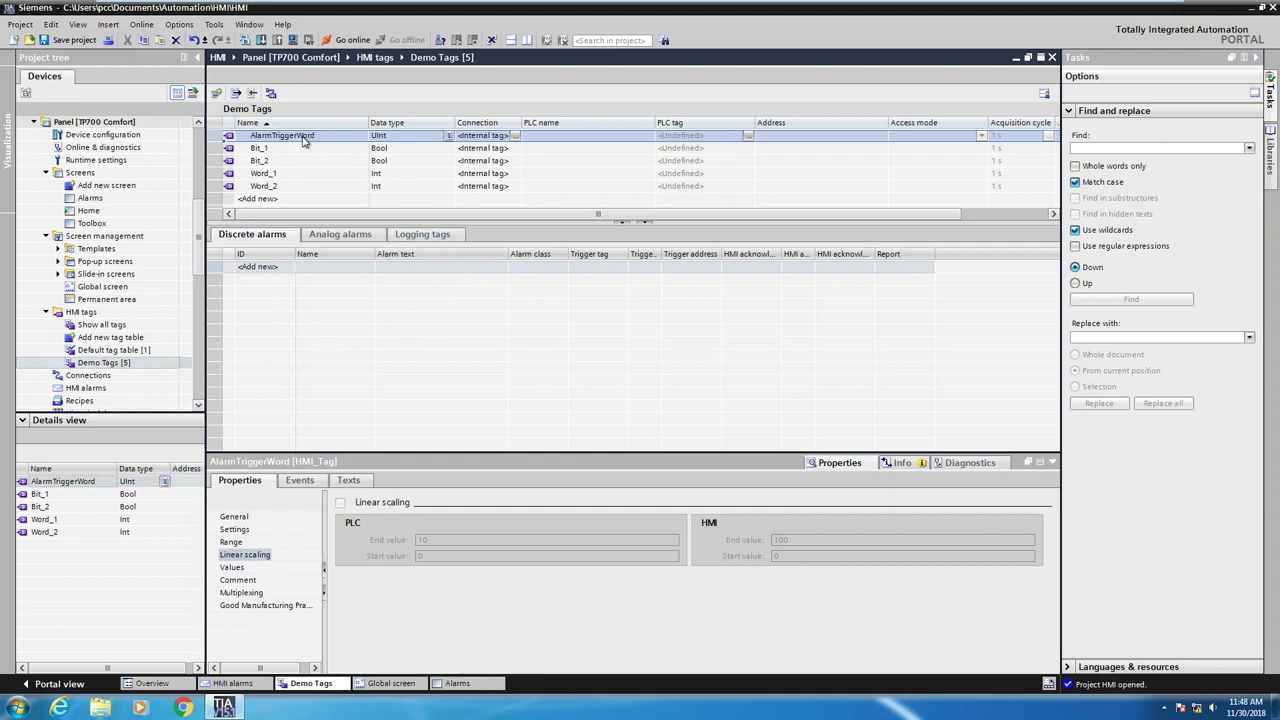
{"action": "left_click", "coordinate": [258, 266]}
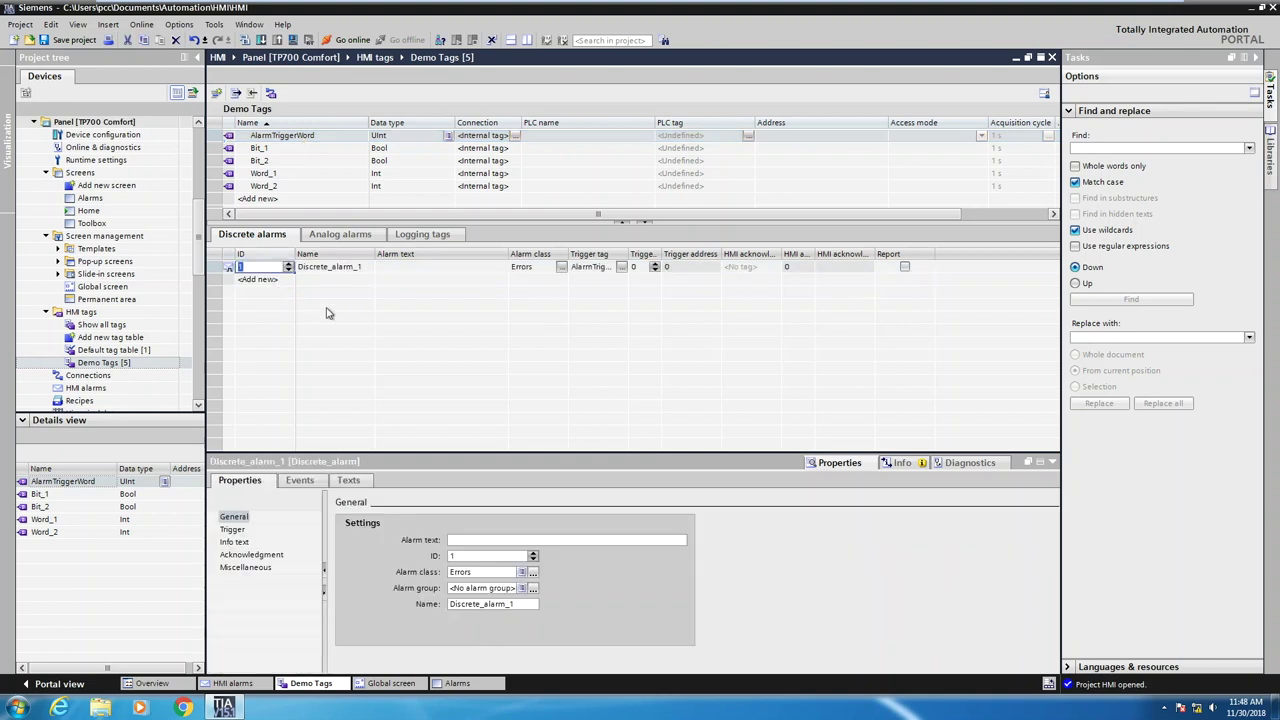
{"action": "left_click", "coordinate": [398, 270]}
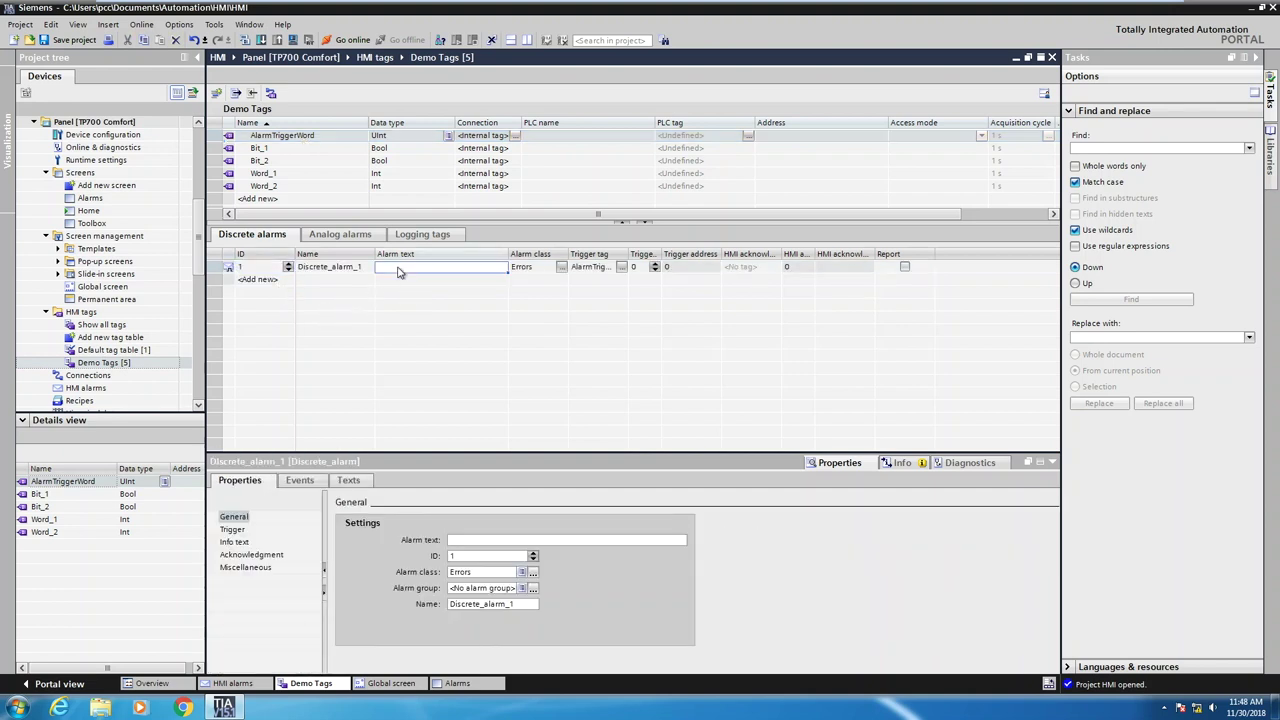
{"action": "type", "text": "Alarm 1"}
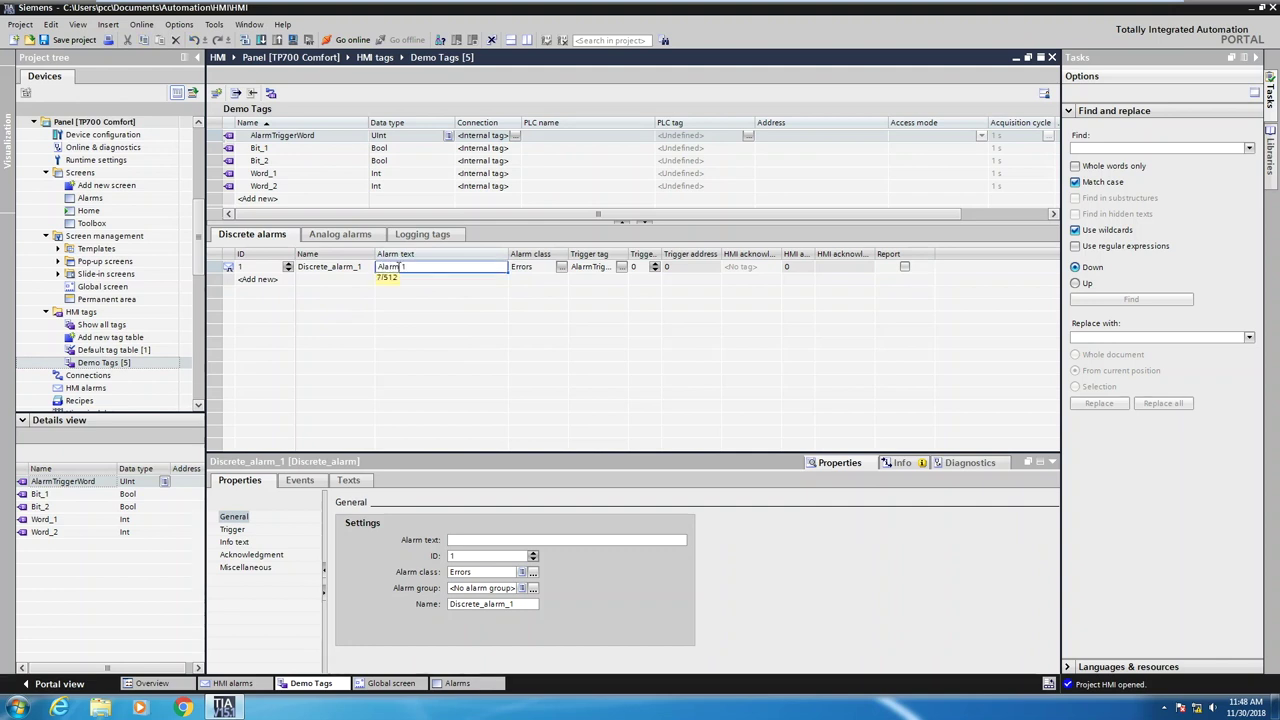
{"action": "key", "text": "Return"}
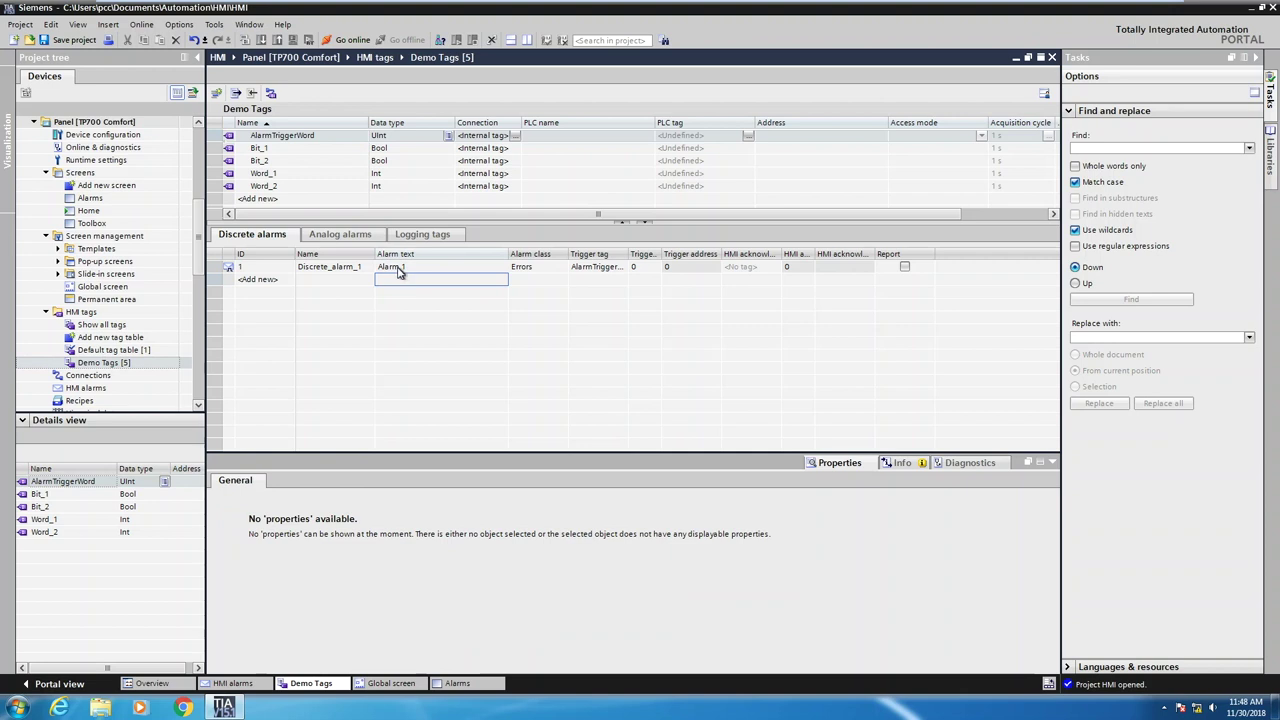
- Keep Discrete_alarm_1 on AlarmTriggerWord bit 0 and set its alarm class to Errors
{"action": "left_click", "coordinate": [229, 268]}
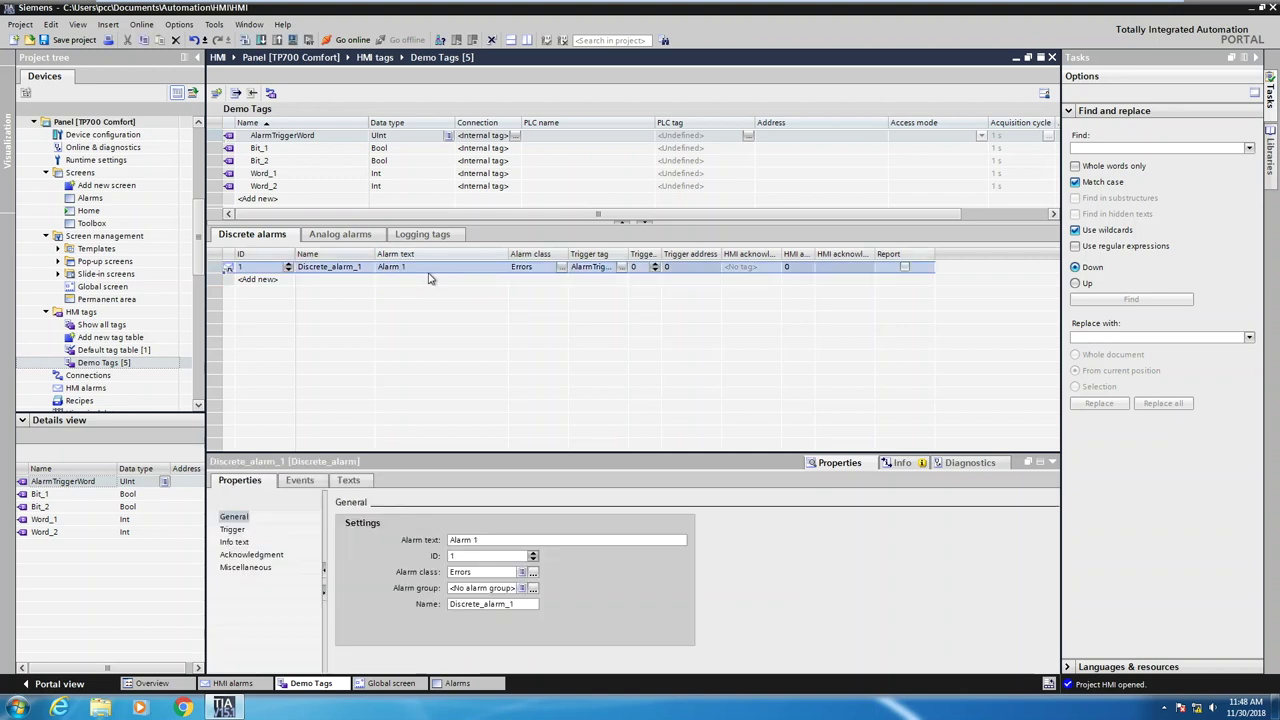
{"action": "left_click", "coordinate": [572, 268]}
{"action": "left_click", "coordinate": [636, 262]}
{"action": "left_click_drag", "start_coordinate": [662, 254], "coordinate": [800, 254]}
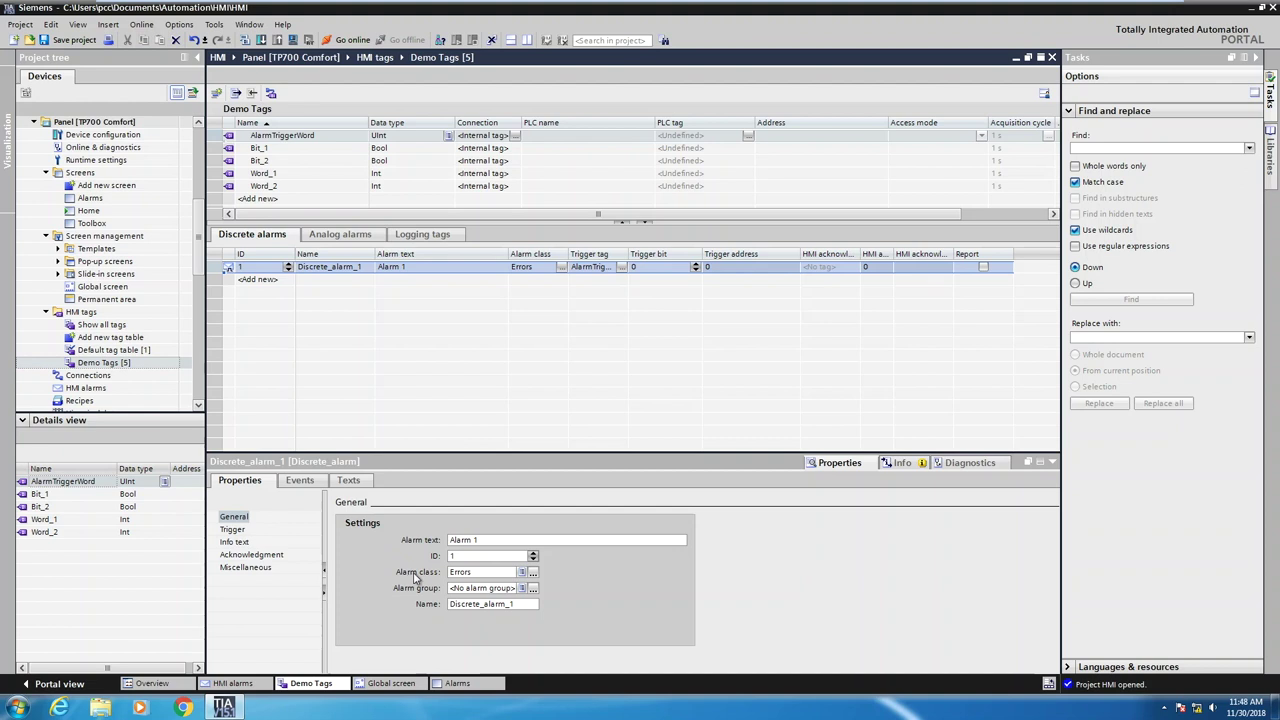
{"action": "left_click", "coordinate": [533, 576]}
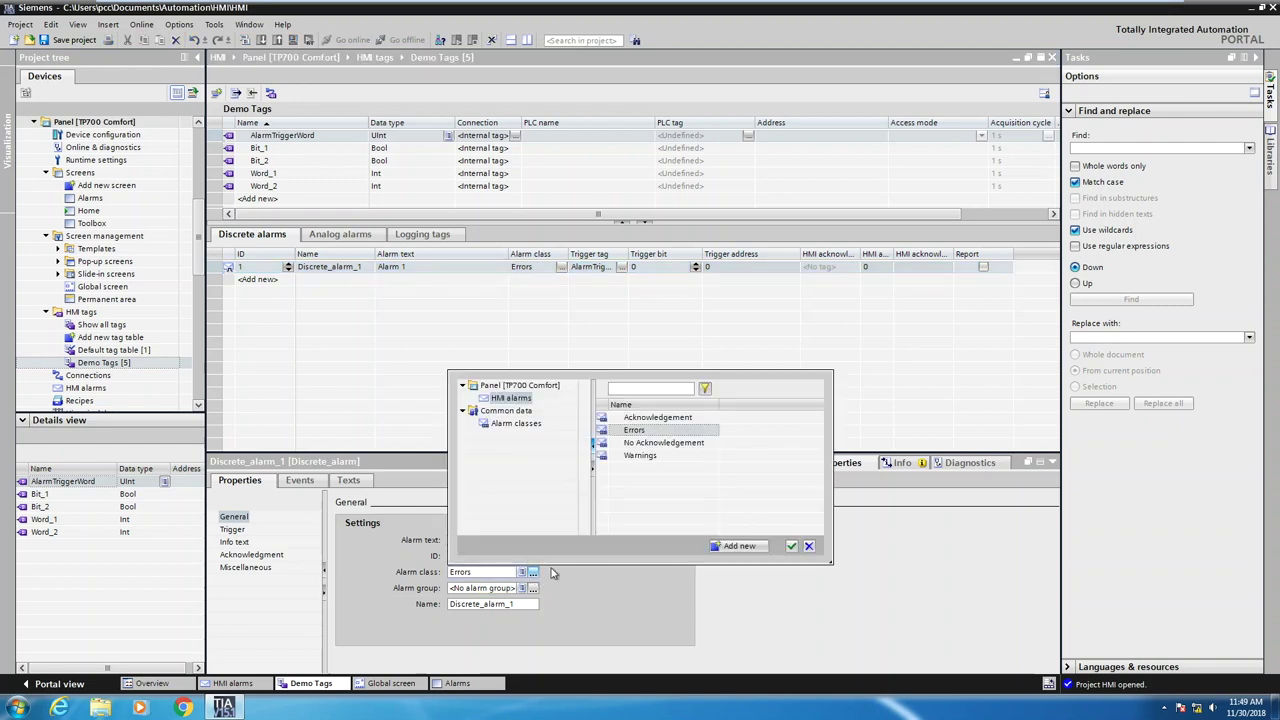
{"action": "left_click", "coordinate": [640, 431]}
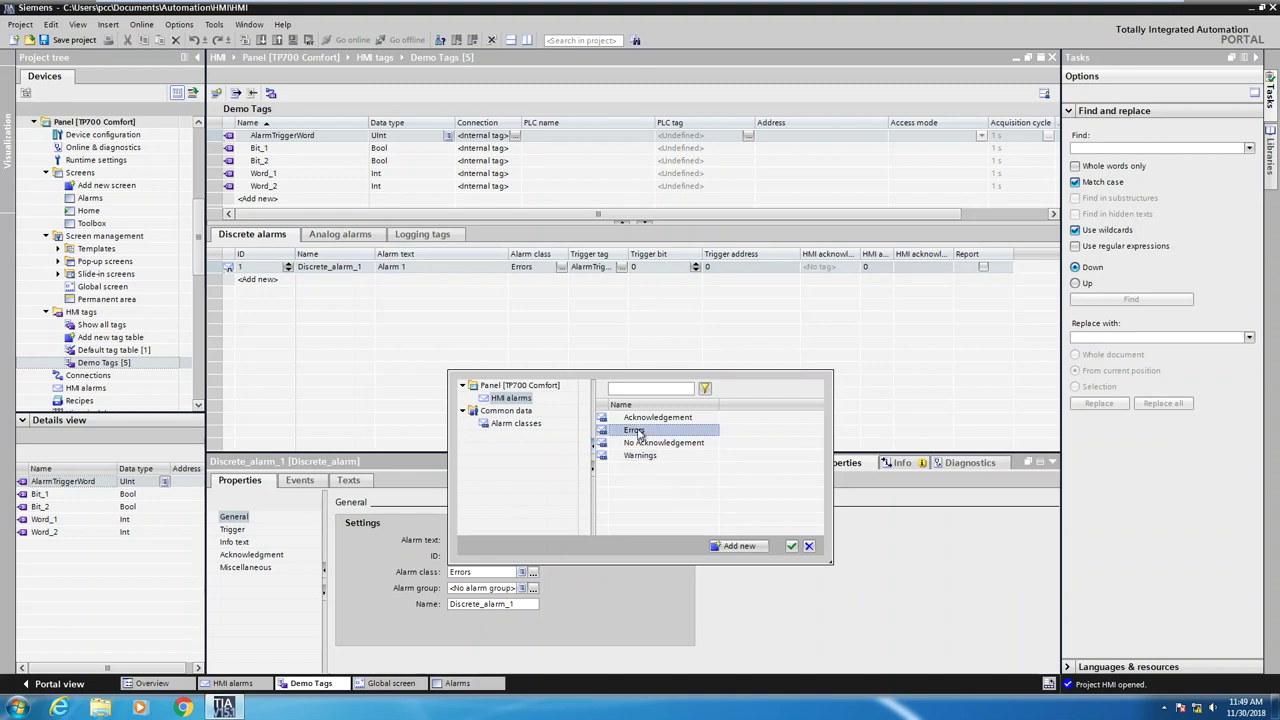
{"action": "left_click", "coordinate": [791, 545]}
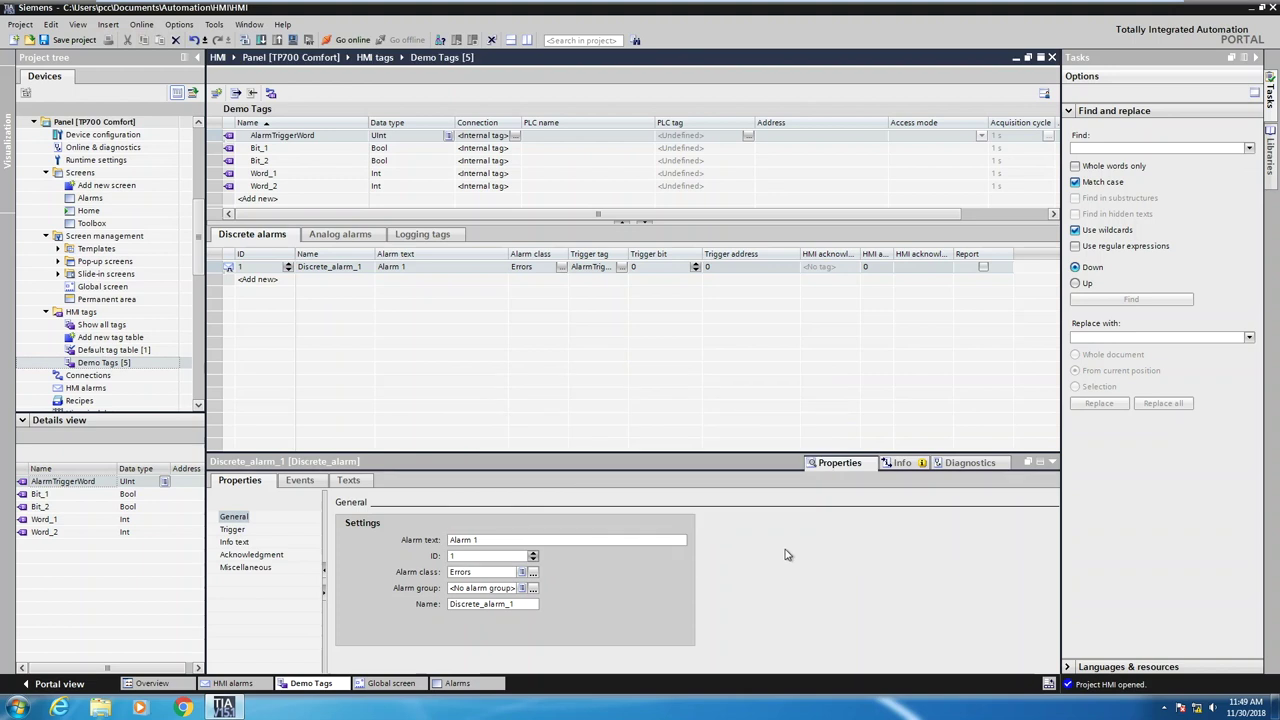
- Add Discrete_alarm_2 with text 'Alarm 2' on AlarmTriggerWord bit 1, widening the Trigger tag column
{"action": "left_click", "coordinate": [268, 281]}
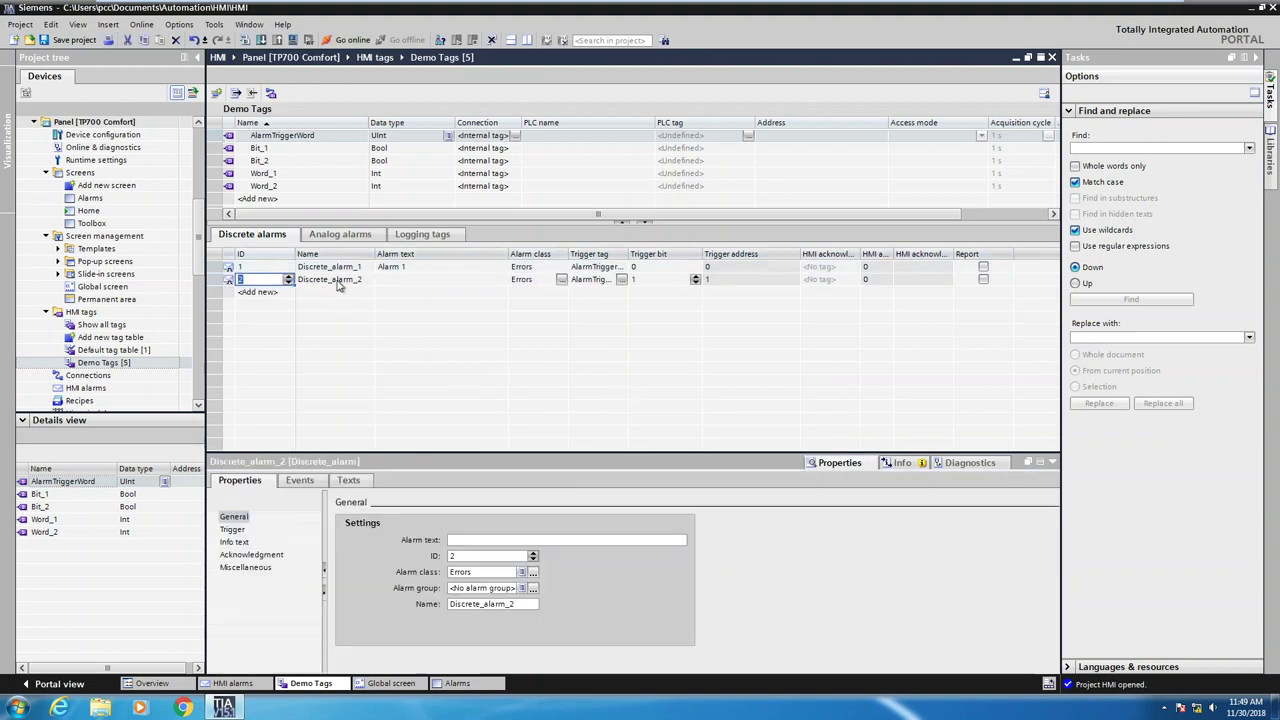
{"action": "left_click", "coordinate": [400, 283]}
{"action": "type", "text": "Alarm"}
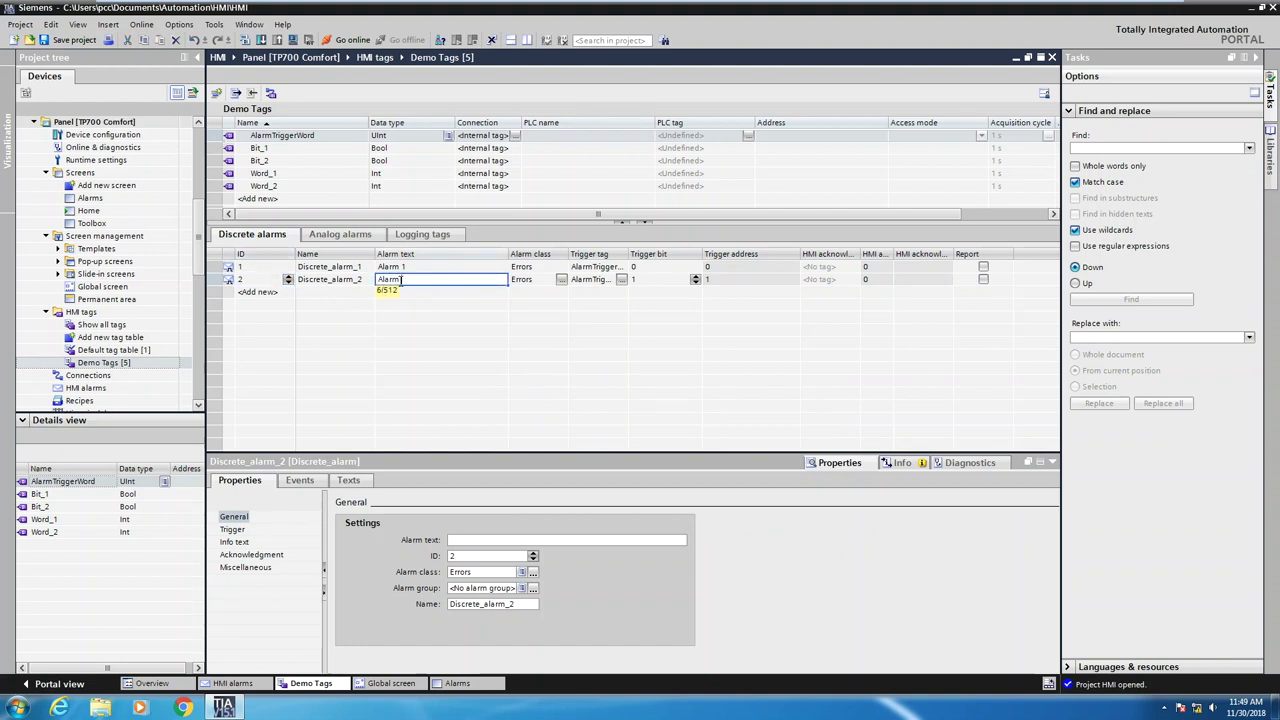
{"action": "type", "text": " 2"}
{"action": "key", "text": "Return"}
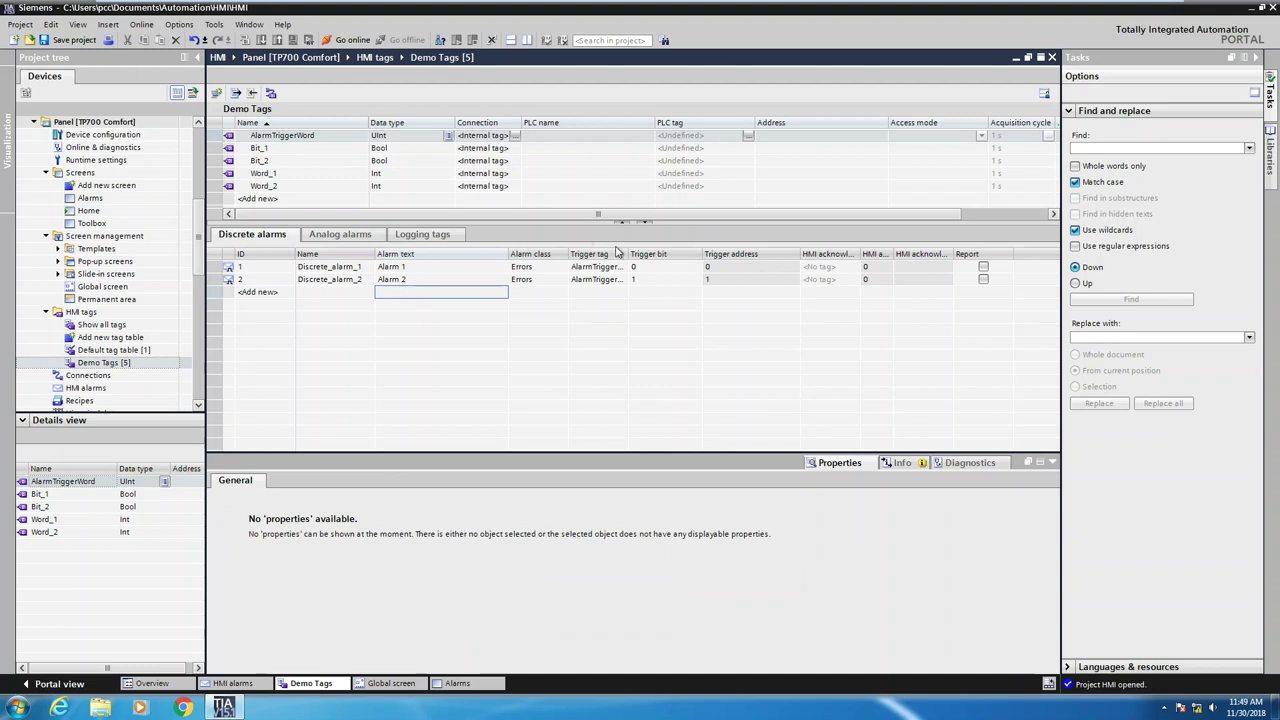
{"action": "left_click_drag", "start_coordinate": [624, 254], "coordinate": [664, 254]}
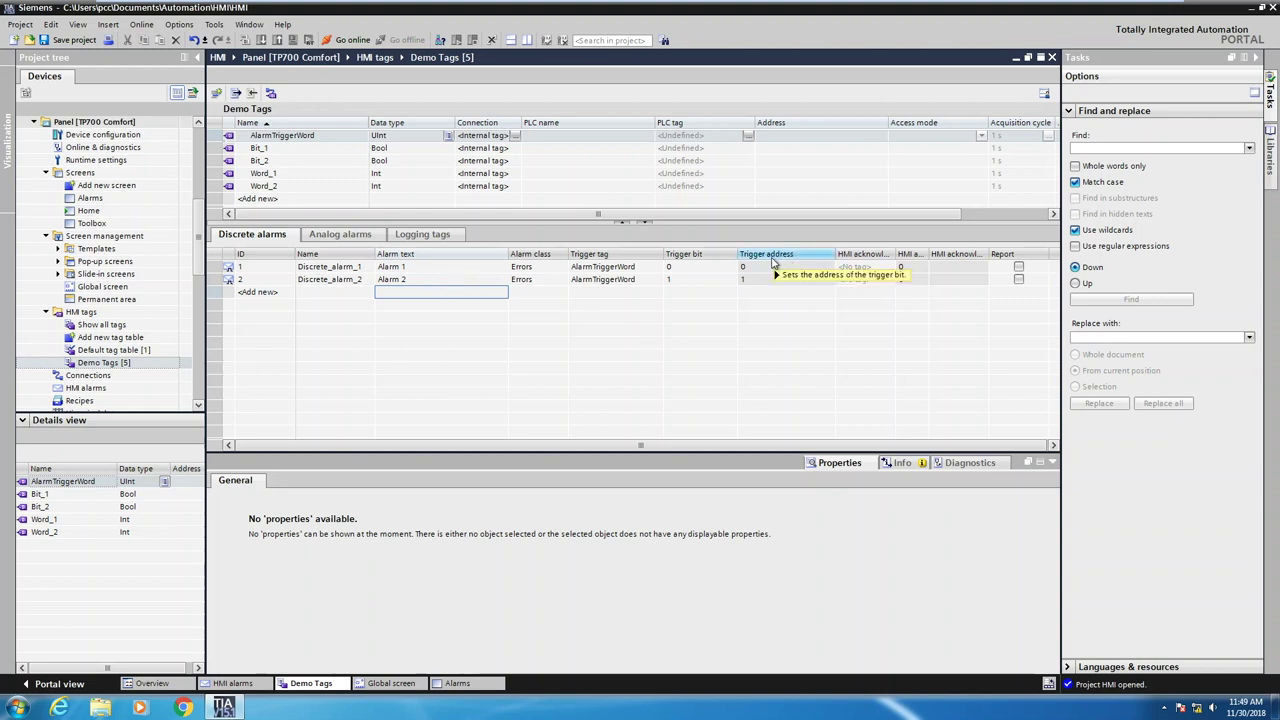
- Add Discrete_alarm_3 with text 'Warning 1' in the Warnings class on bit 2
{"action": "double_click", "coordinate": [268, 298]}
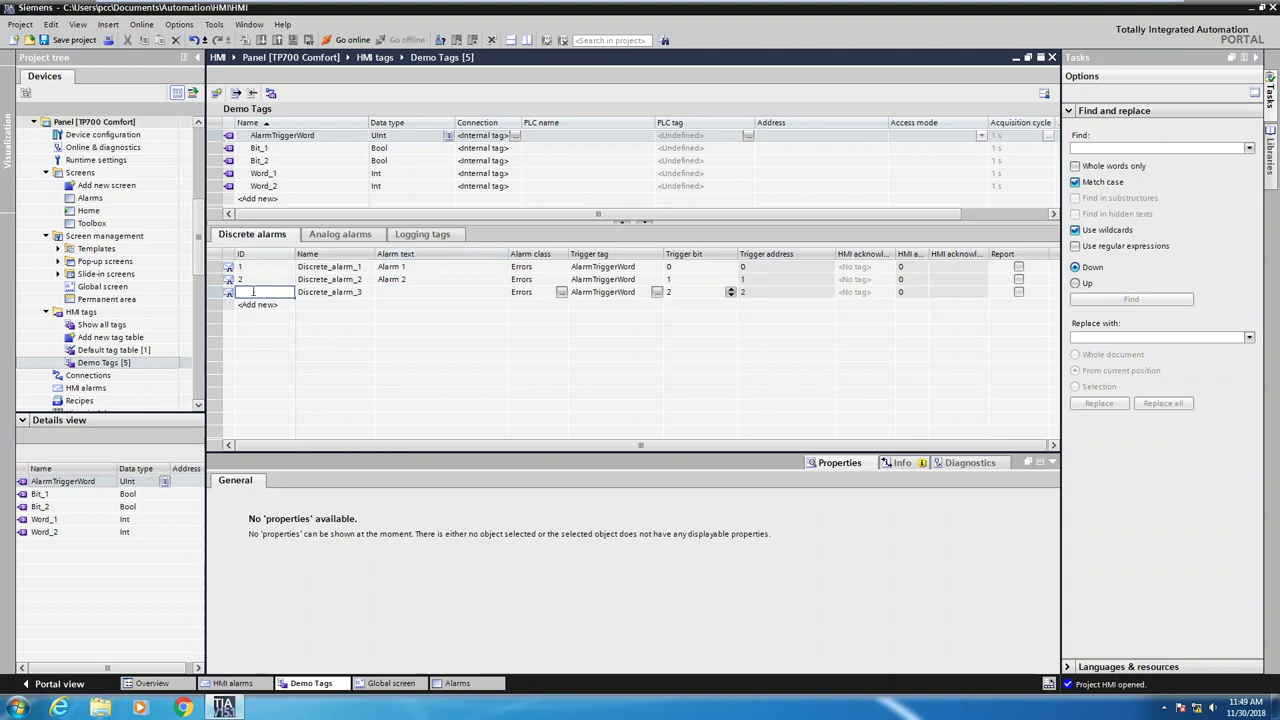
{"action": "left_click", "coordinate": [396, 292]}
{"action": "type", "text": "War"}
{"action": "key", "text": "Return"}
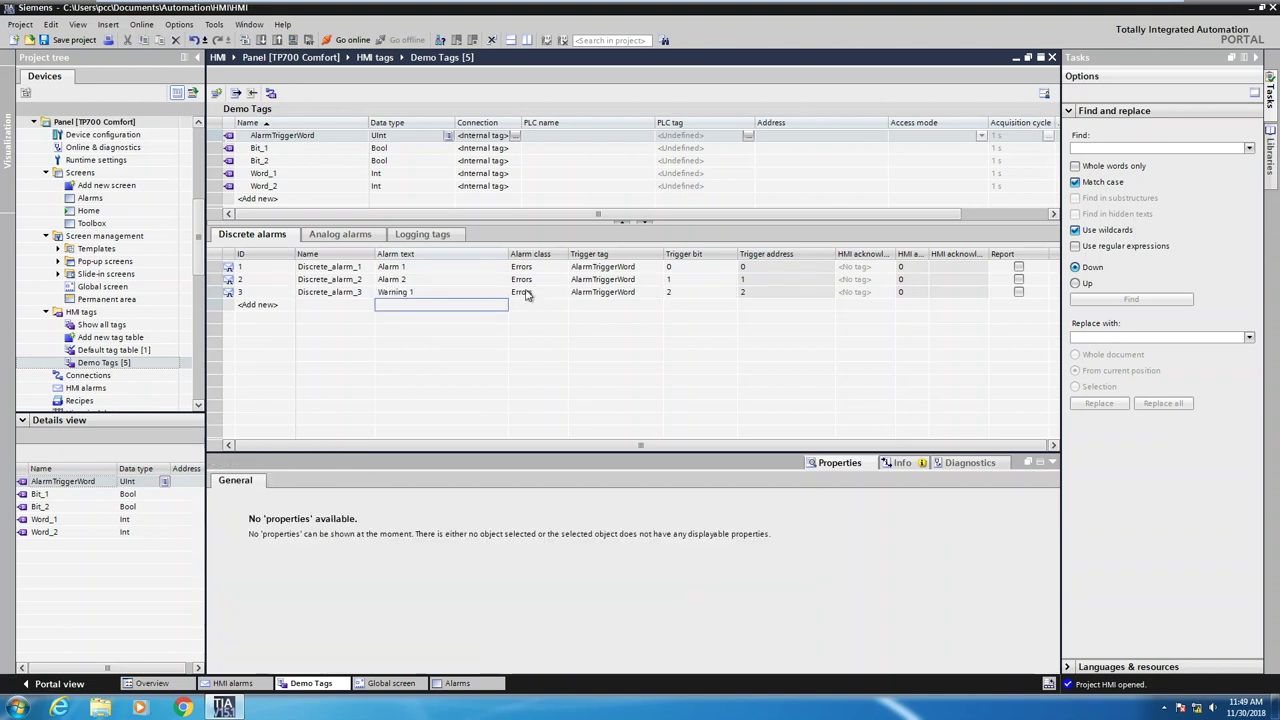
{"action": "left_click", "coordinate": [227, 292]}
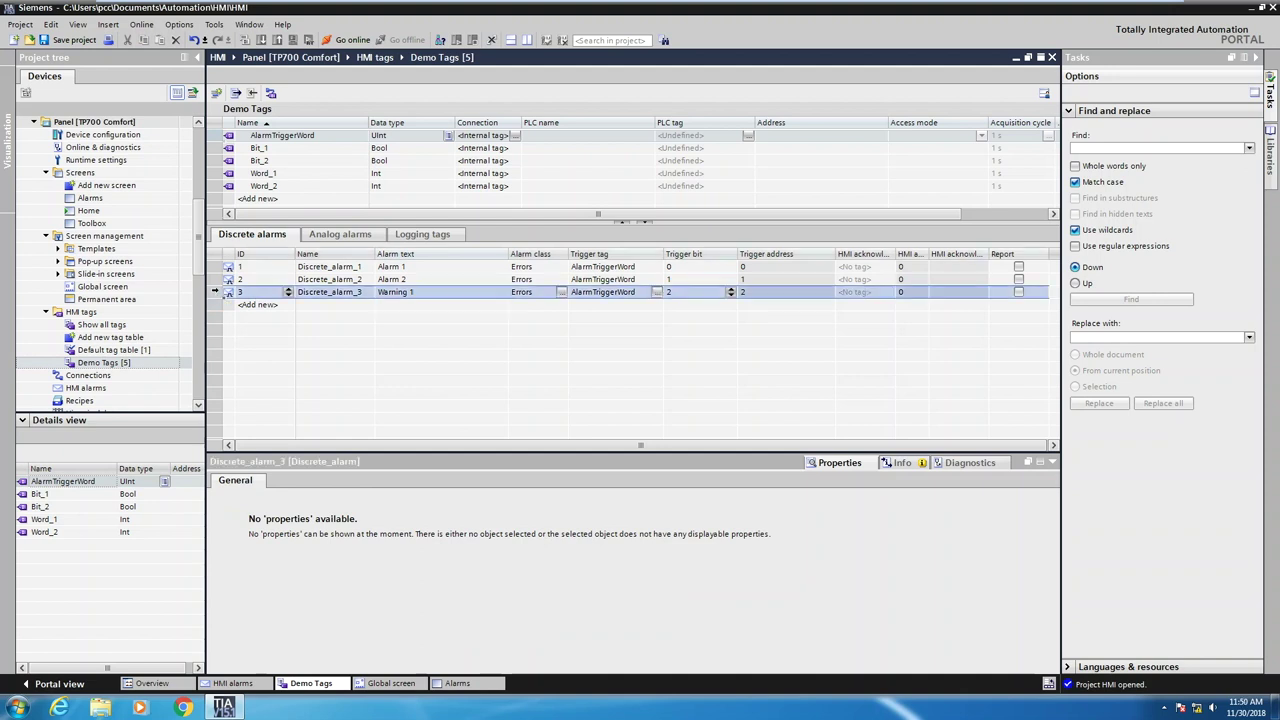
{"action": "left_click", "coordinate": [561, 292]}
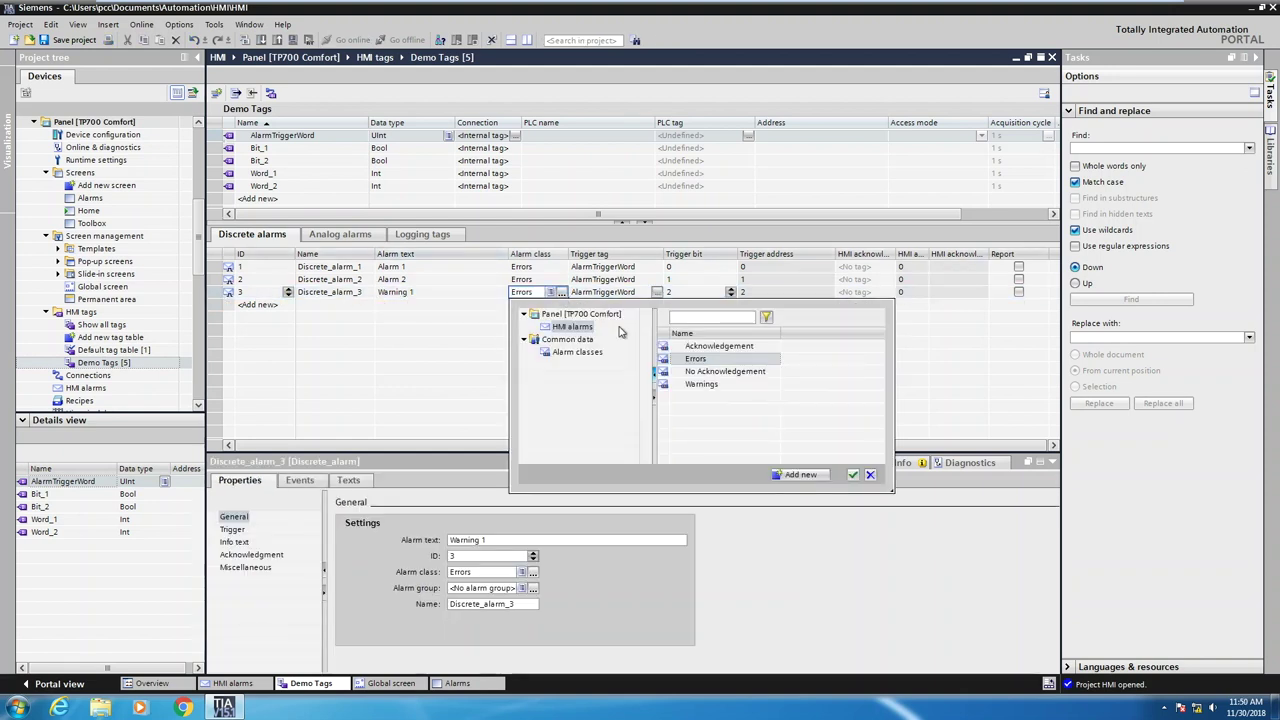
{"action": "left_click", "coordinate": [711, 384]}
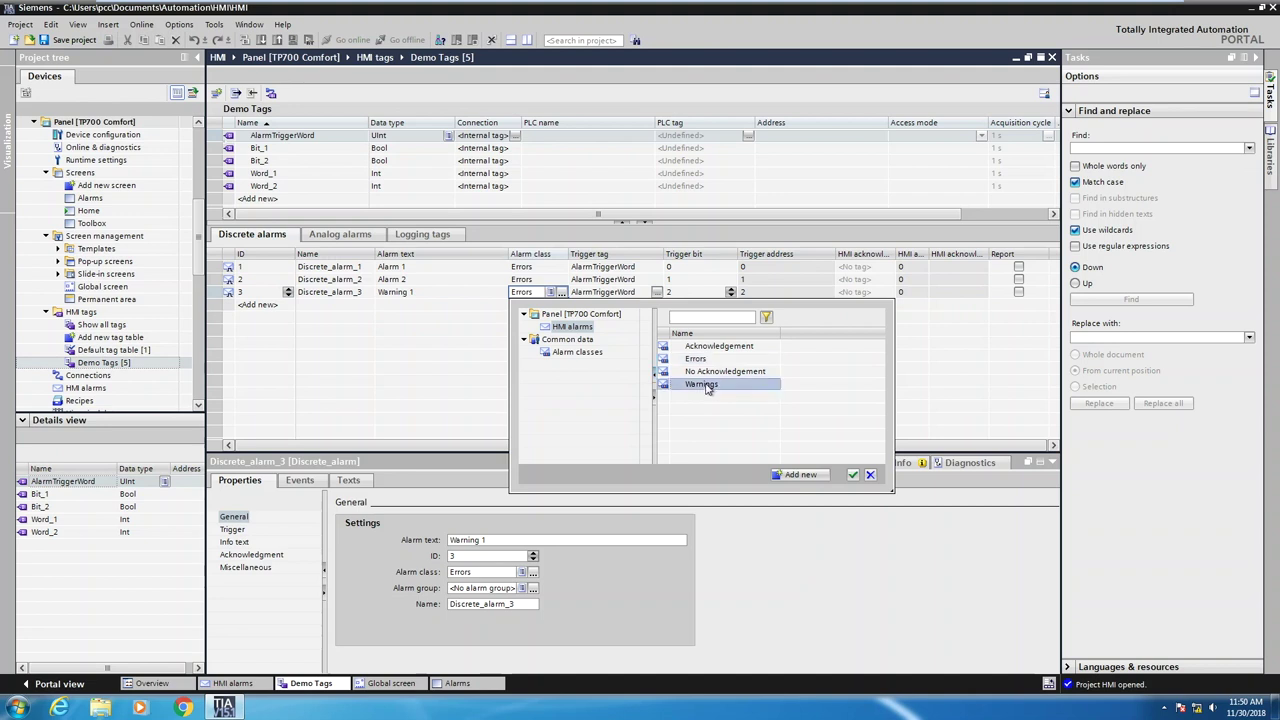
{"action": "left_click", "coordinate": [851, 475]}
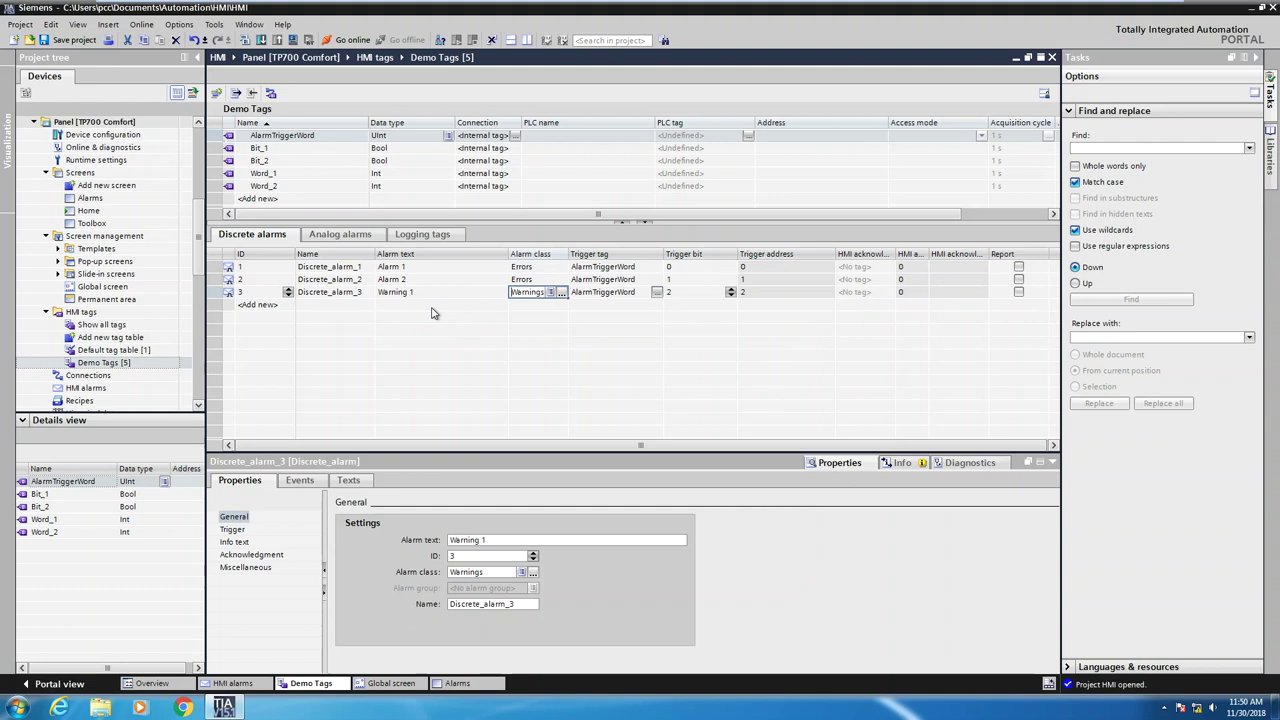
- Add Discrete_alarm_4 with alarm text 'Warning 2'
{"action": "left_click", "coordinate": [312, 305]}
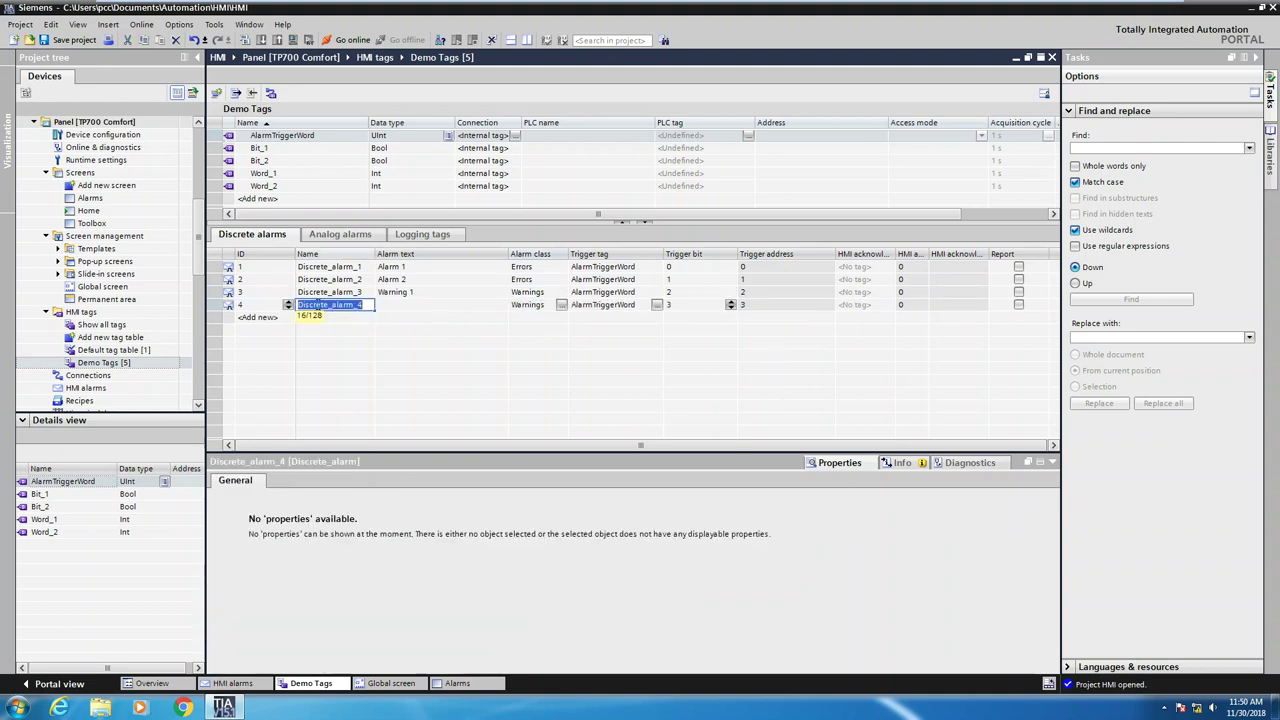
{"action": "left_click", "coordinate": [417, 310]}
{"action": "type", "text": "Warning 2"}
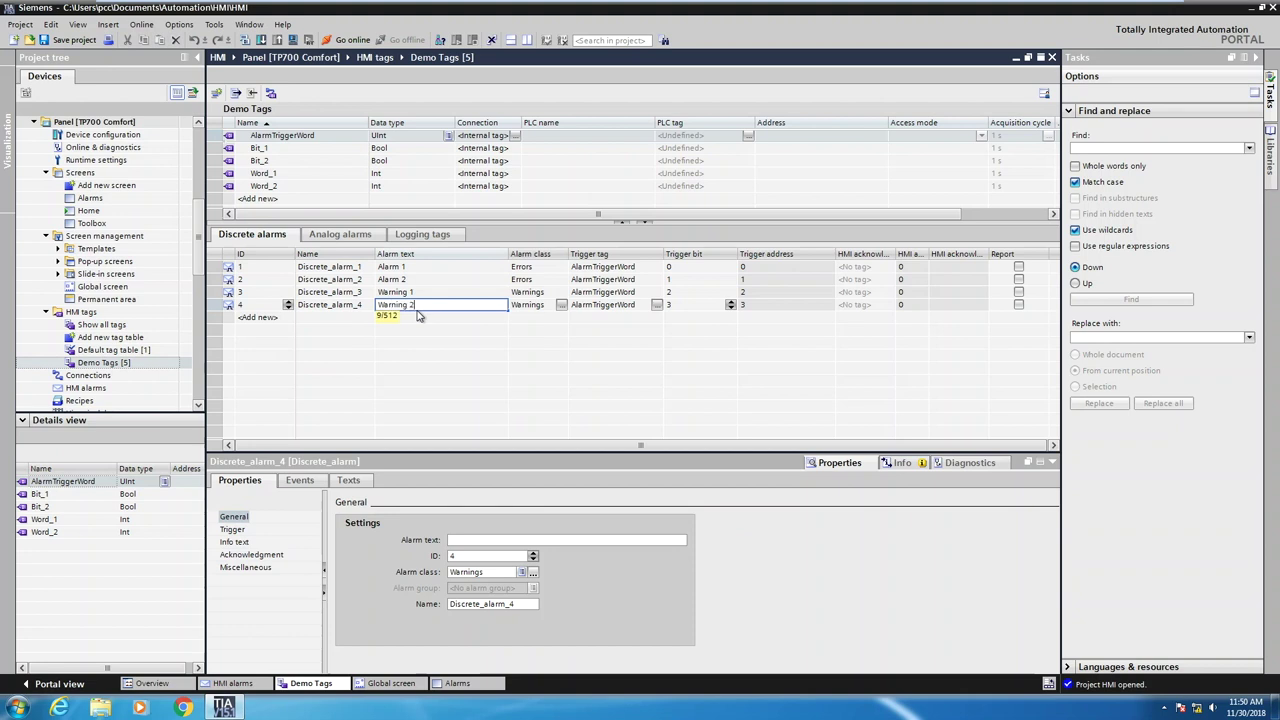
{"action": "left_click", "coordinate": [420, 316]}
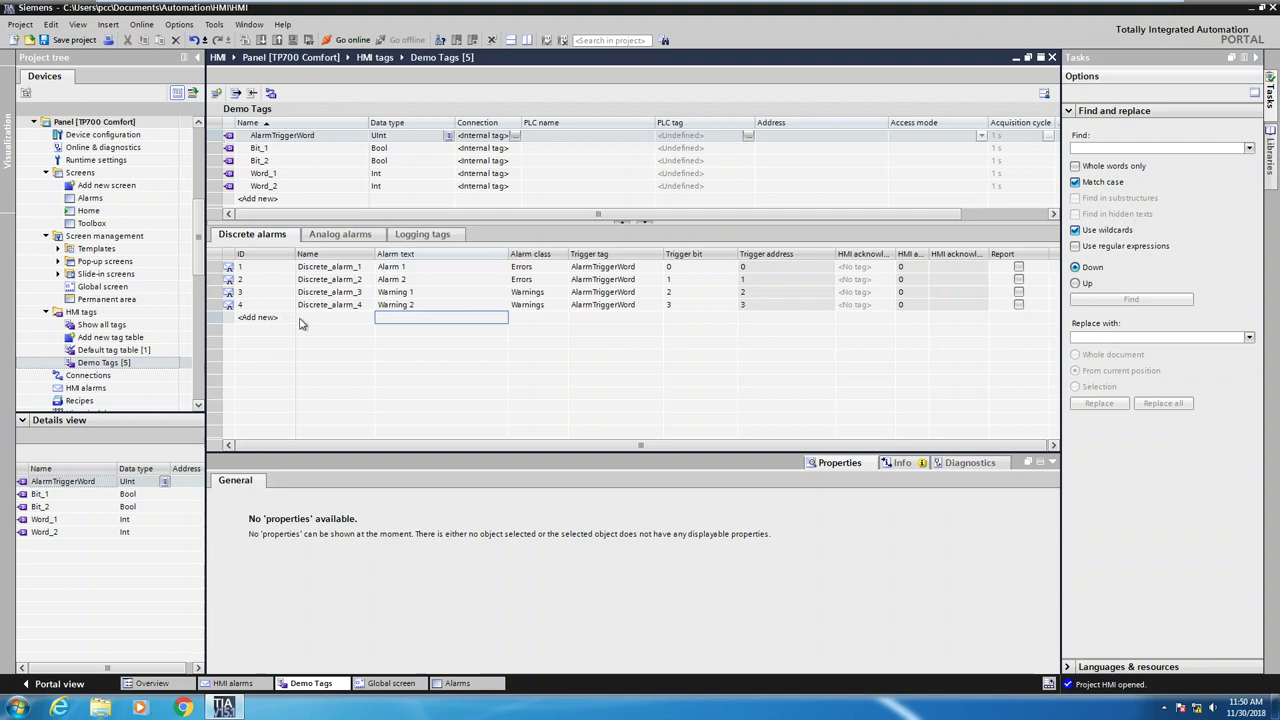
- Open the Alarms screen and place an Alarm view below the trigger word field
{"action": "double_click", "coordinate": [89, 198]}
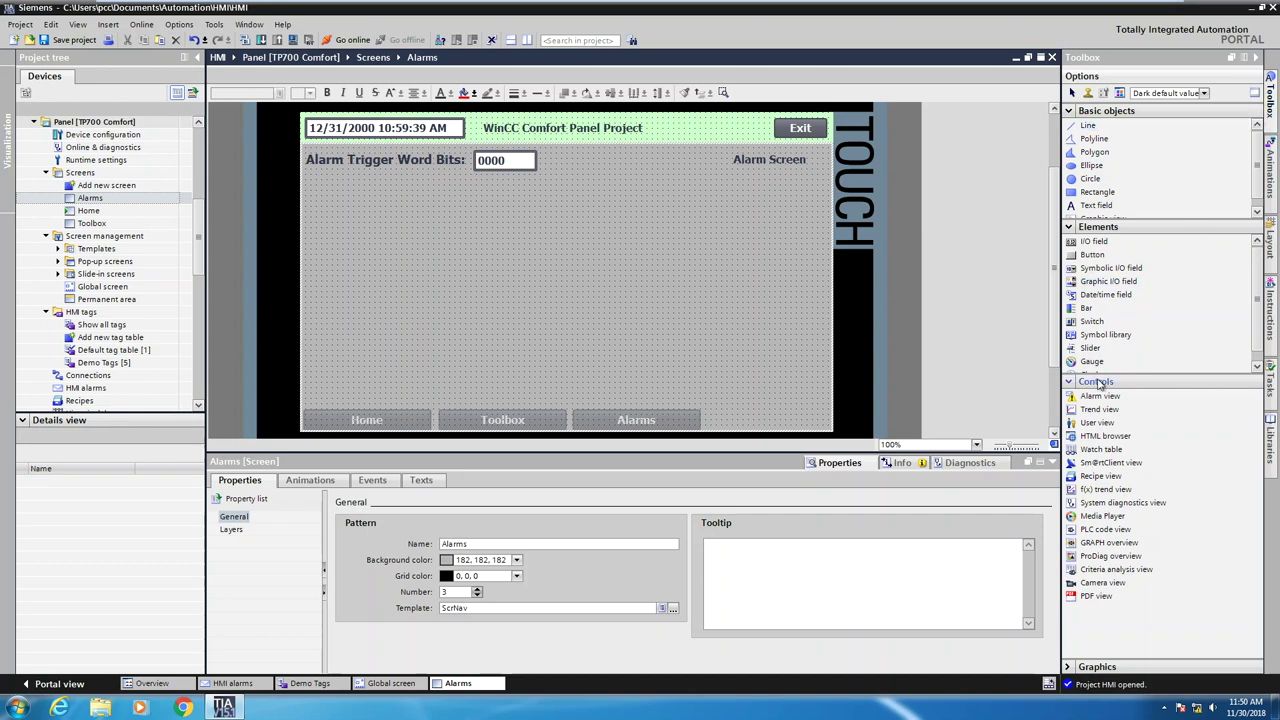
{"action": "left_click_drag", "start_coordinate": [1100, 397], "coordinate": [836, 291]}
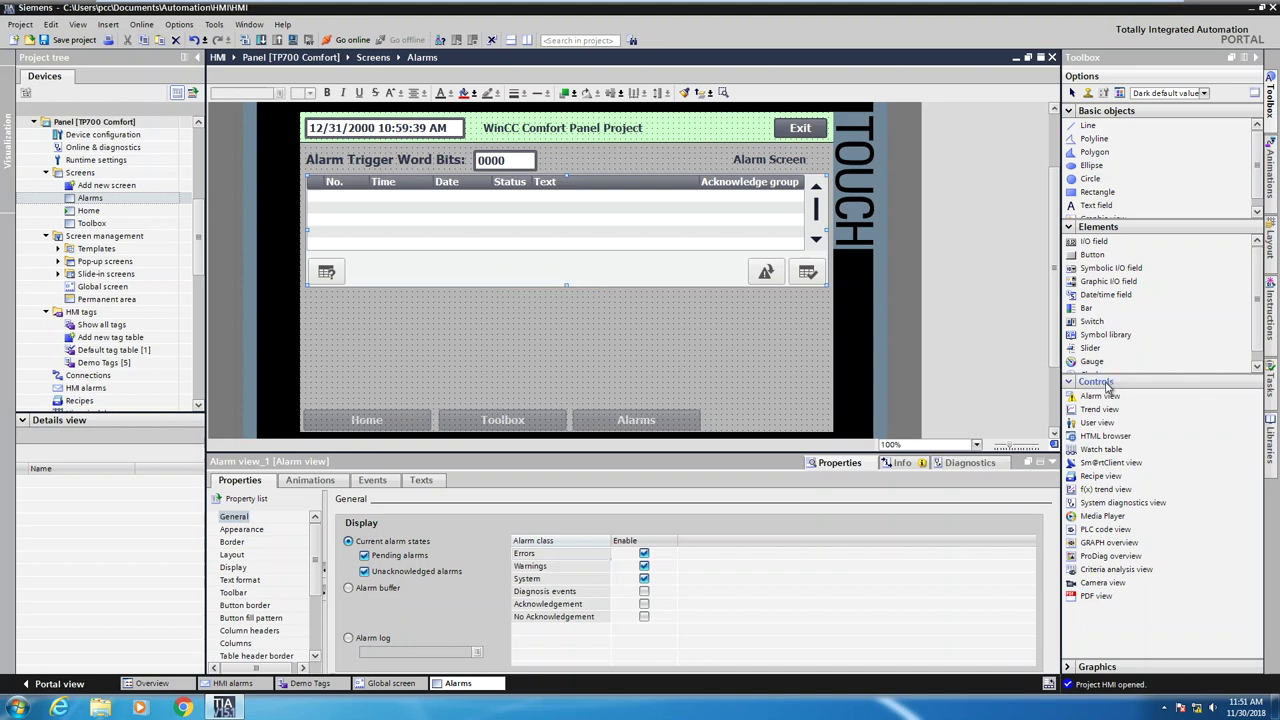
- Add Alarm view_2 below the first, showing the alarm buffer with toolbar style None
{"action": "left_click_drag", "start_coordinate": [1104, 398], "coordinate": [840, 406]}
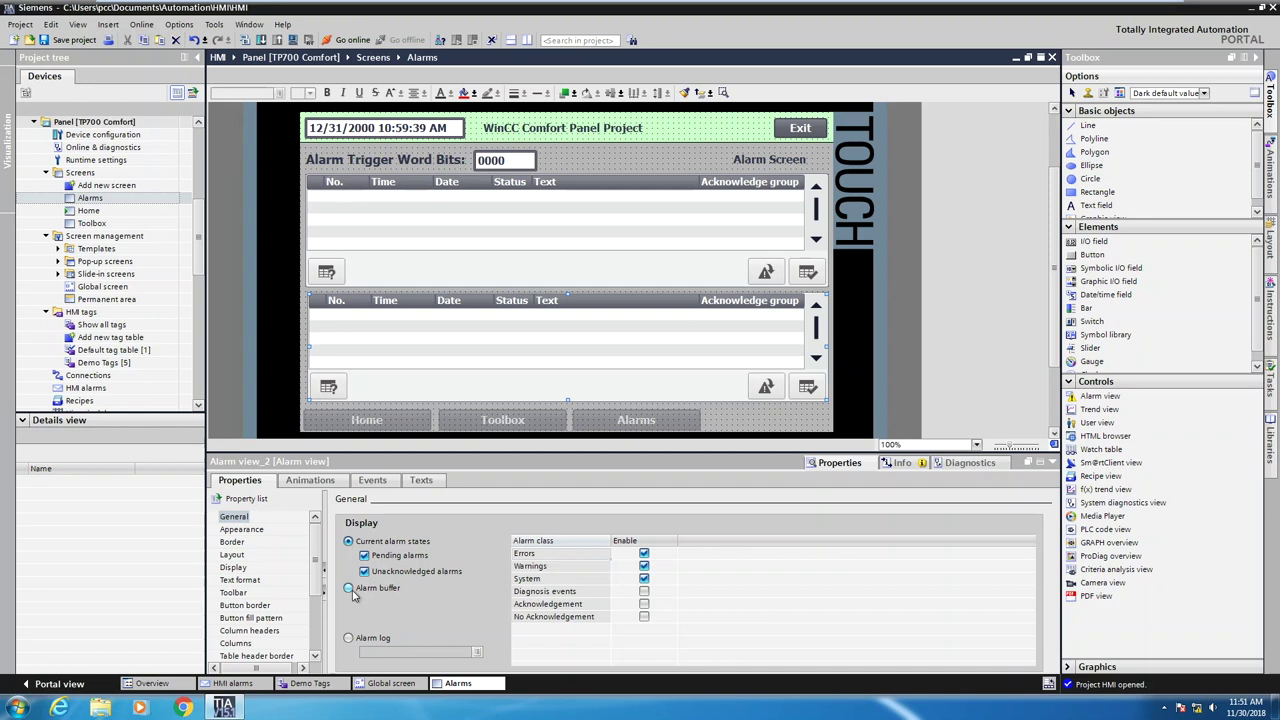
{"action": "left_click", "coordinate": [349, 588]}
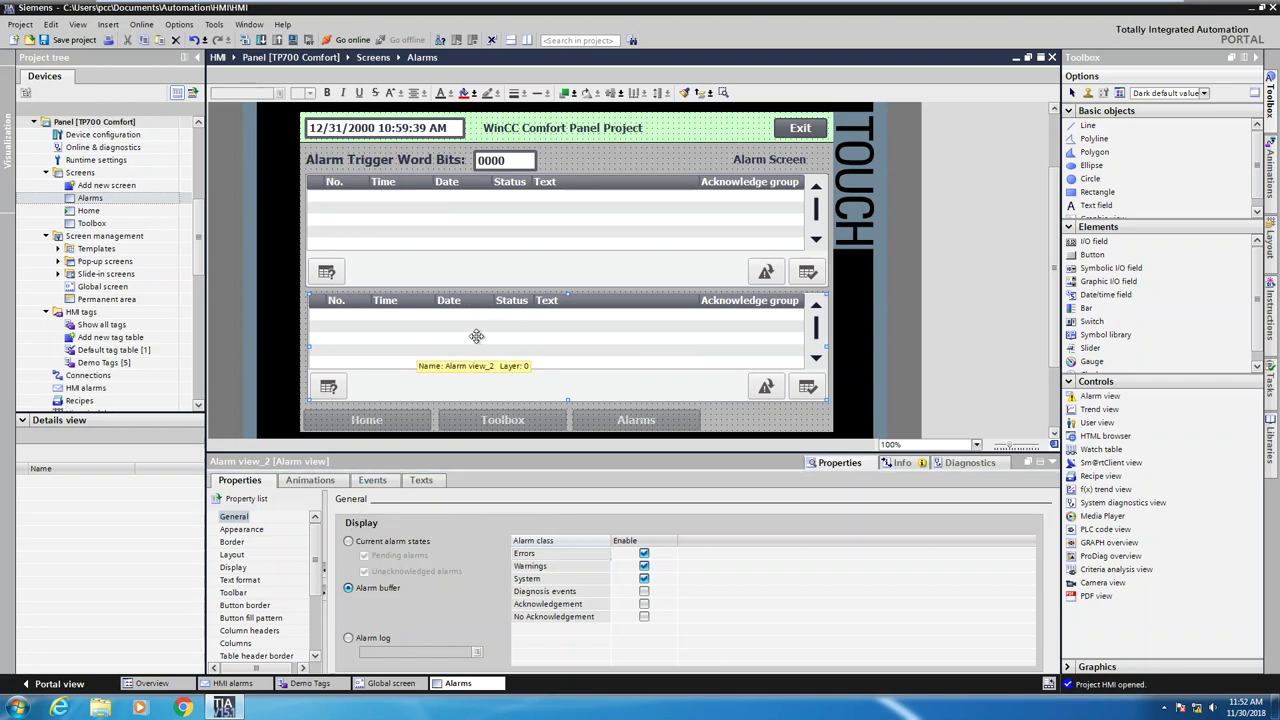
{"action": "left_click", "coordinate": [238, 594]}
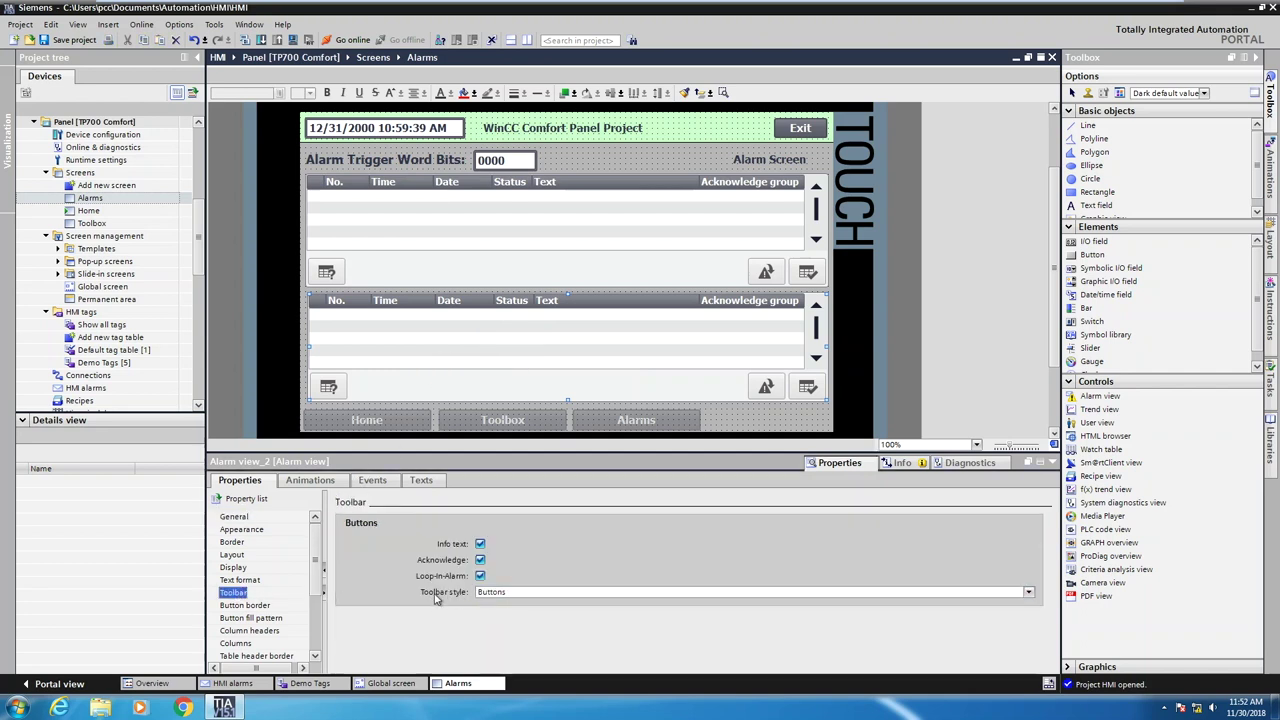
{"action": "left_click", "coordinate": [1028, 592]}
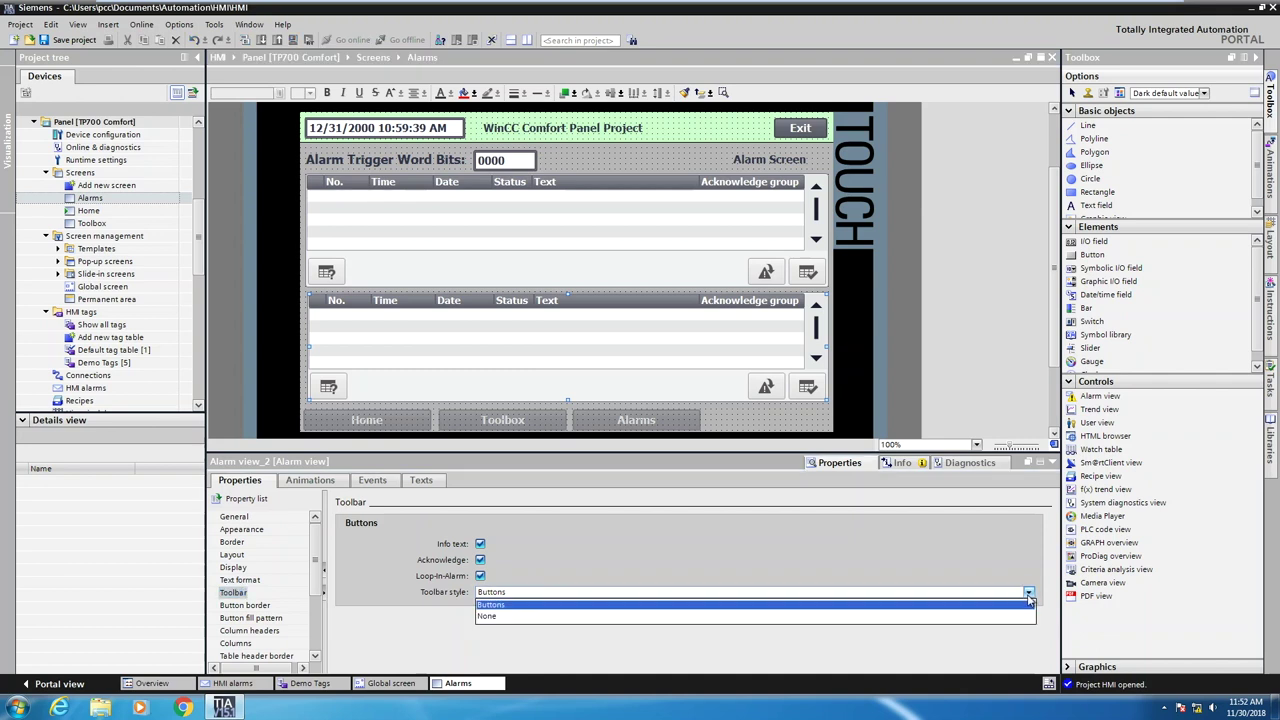
{"action": "left_click", "coordinate": [490, 616]}
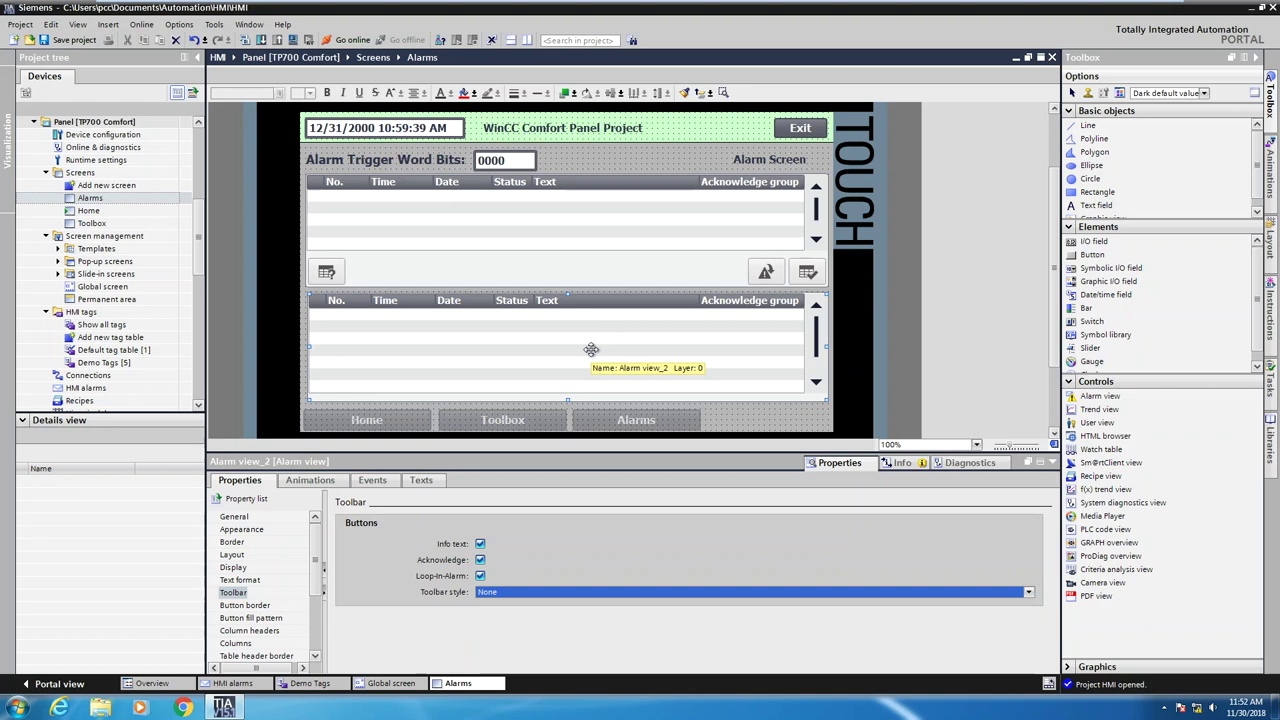
- Place Alarm window_1 on the Global screen, set to show unacknowledged Errors alarms
{"action": "double_click", "coordinate": [103, 287]}
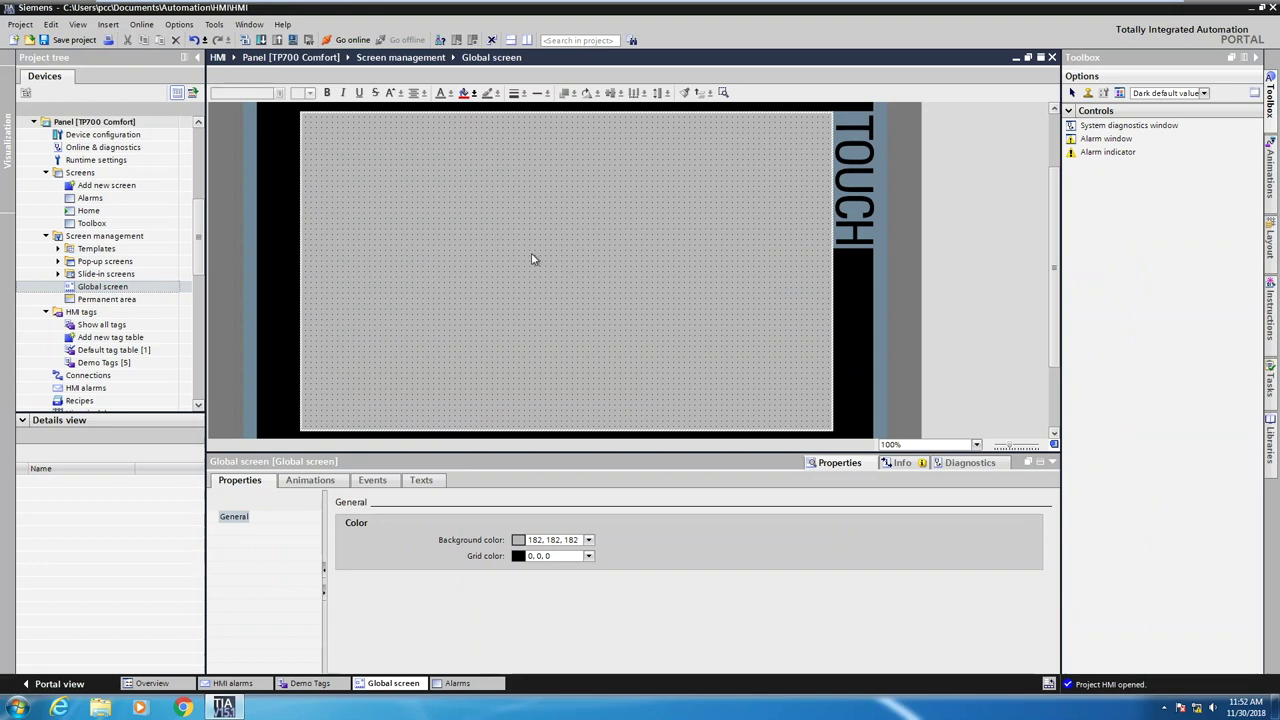
{"action": "left_click", "coordinate": [1115, 125]}
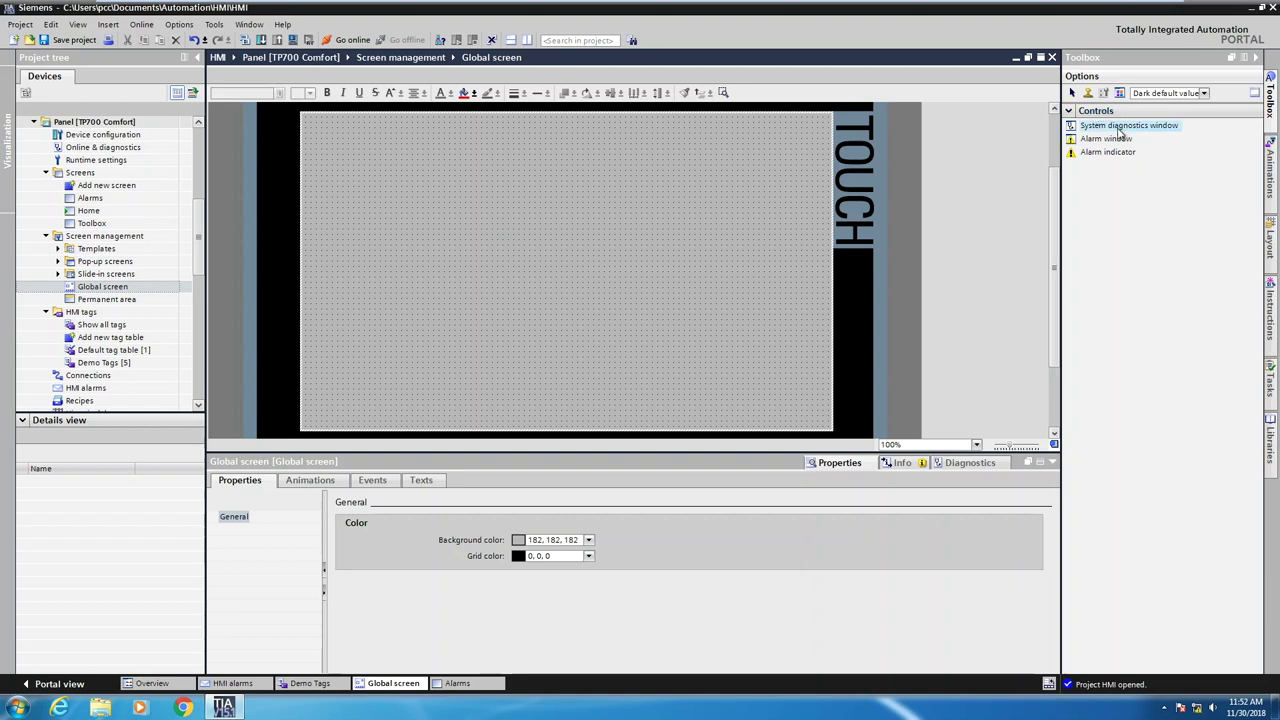
{"action": "left_click_drag", "start_coordinate": [1107, 140], "coordinate": [830, 414]}
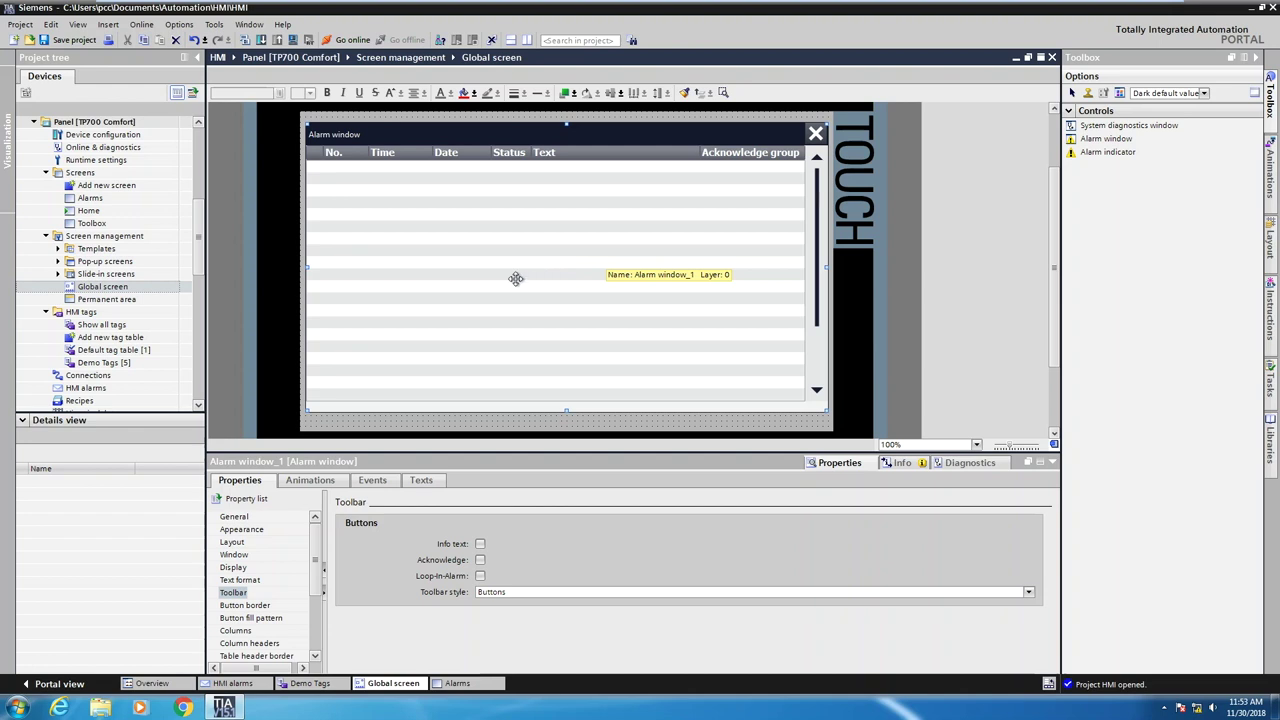
{"action": "left_click", "coordinate": [236, 517]}
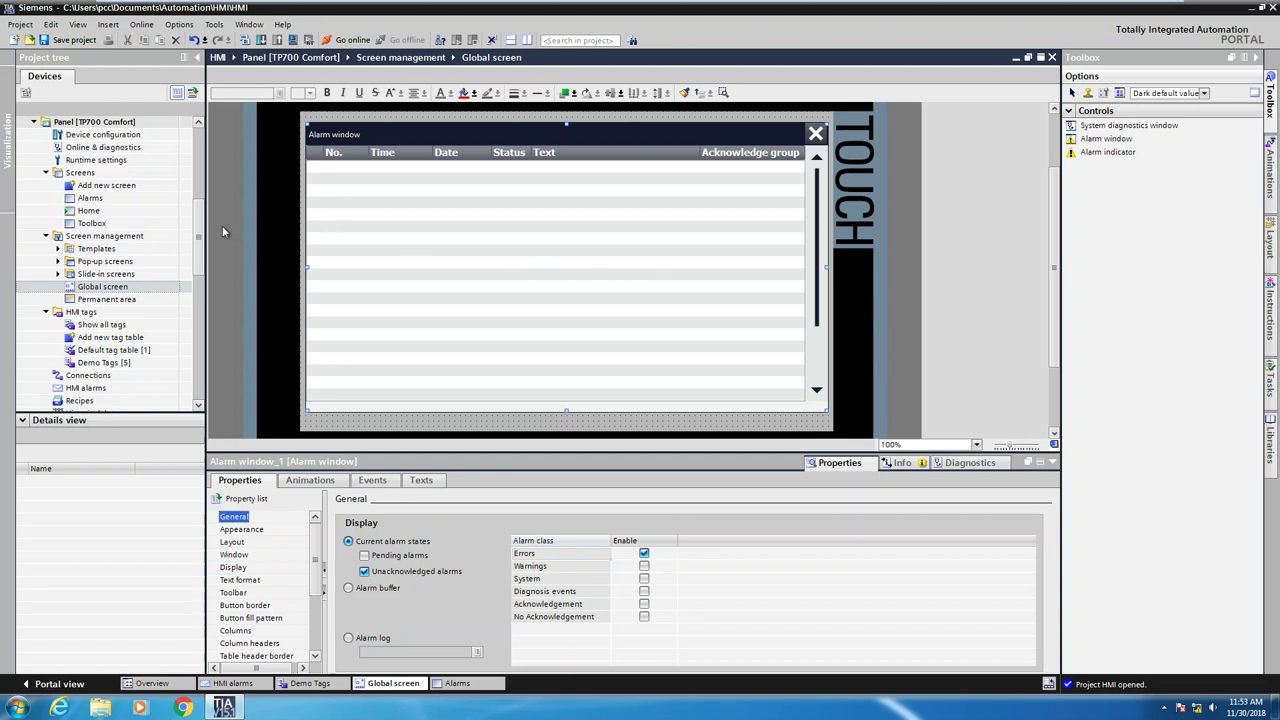
{"action": "scroll", "coordinate": [202, 218], "scroll_direction": "up", "scroll_amount": 1}
{"action": "scroll", "coordinate": [202, 218], "scroll_direction": "up", "scroll_amount": 1}
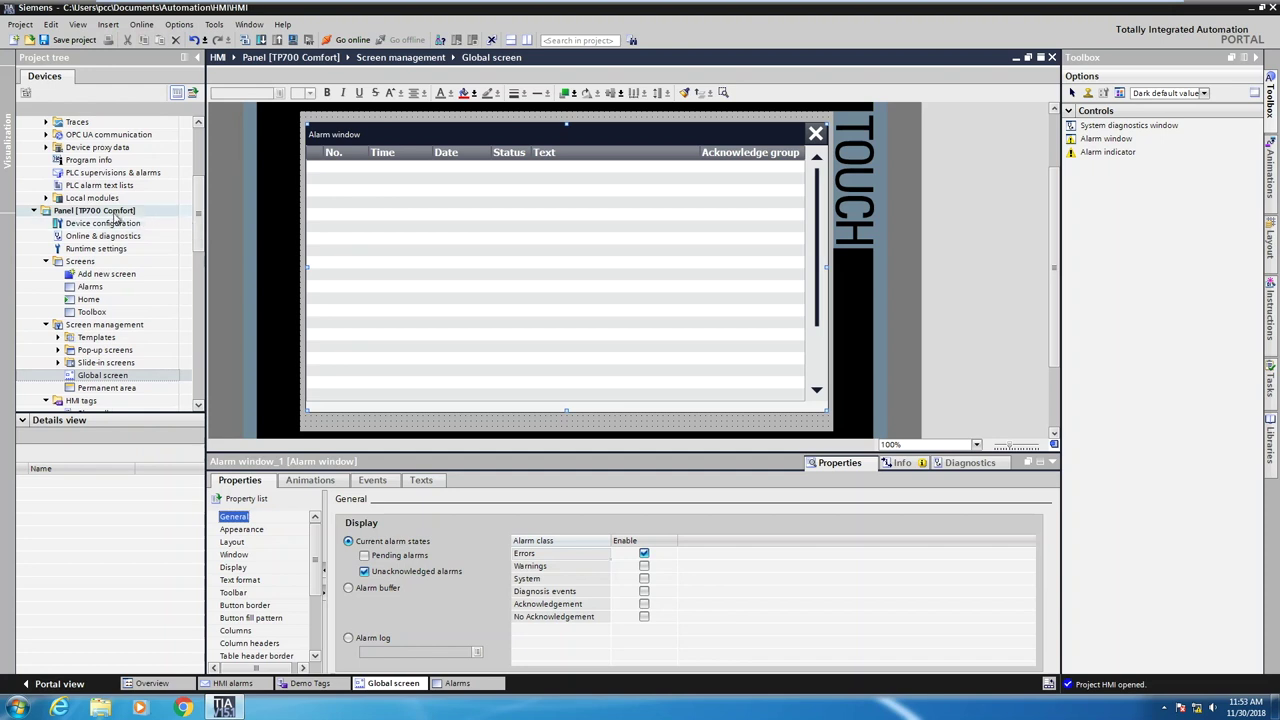
- Start simulation of the TP700 Comfort panel and switch to the Alarm Screen
{"action": "left_click", "coordinate": [88, 212]}
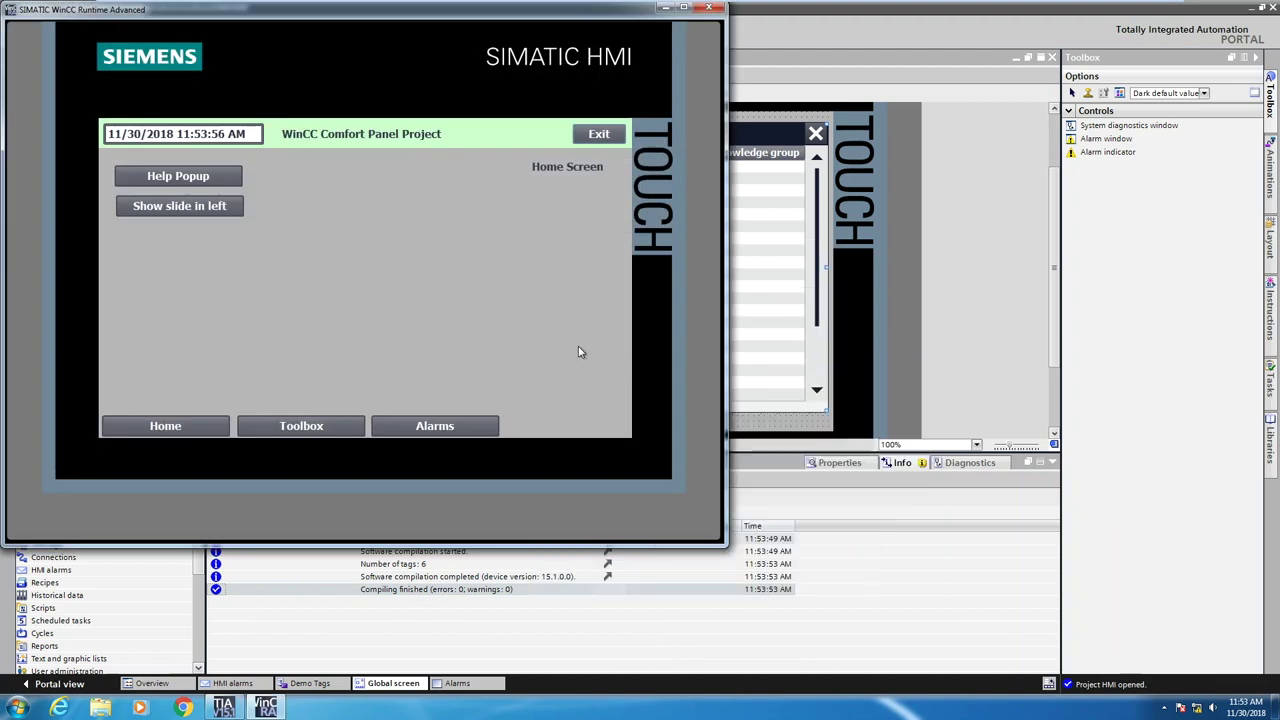
{"action": "left_click", "coordinate": [436, 424]}
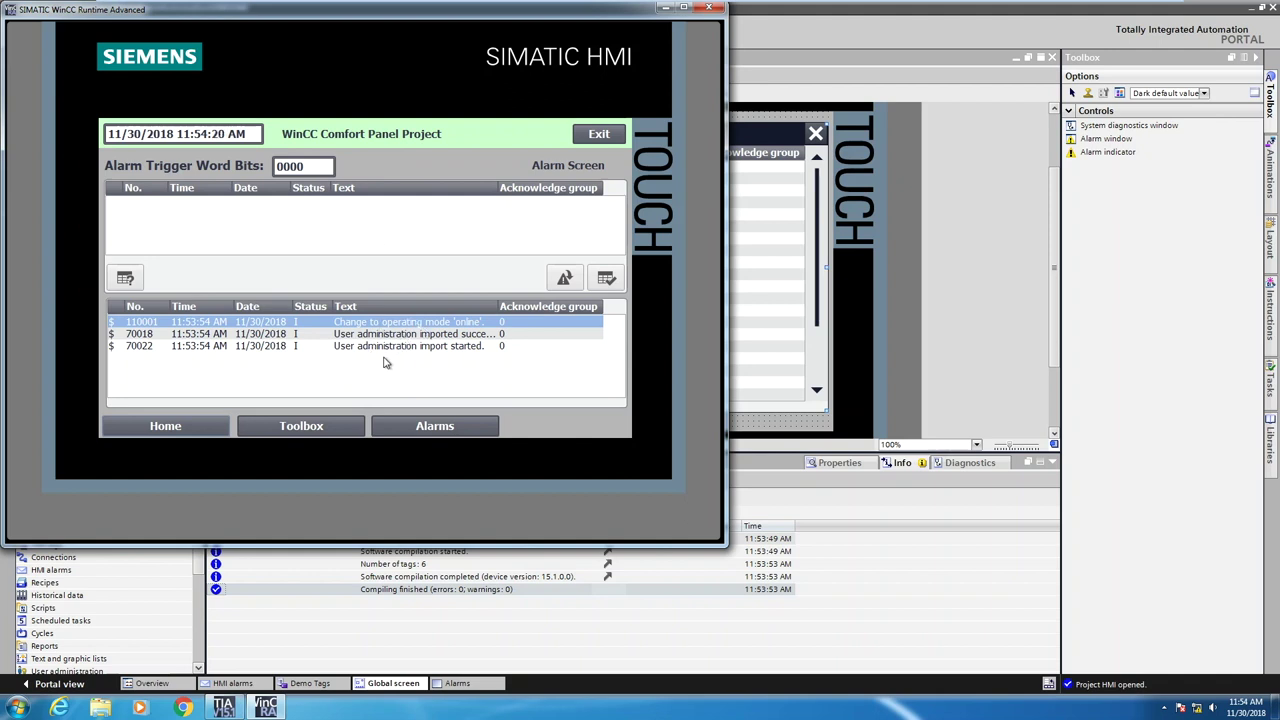
- Set Alarm Trigger Word Bits to 1111 to raise the alarms, then close the popup alarm window
{"action": "left_click", "coordinate": [312, 169]}
{"action": "left_click", "coordinate": [147, 199]}
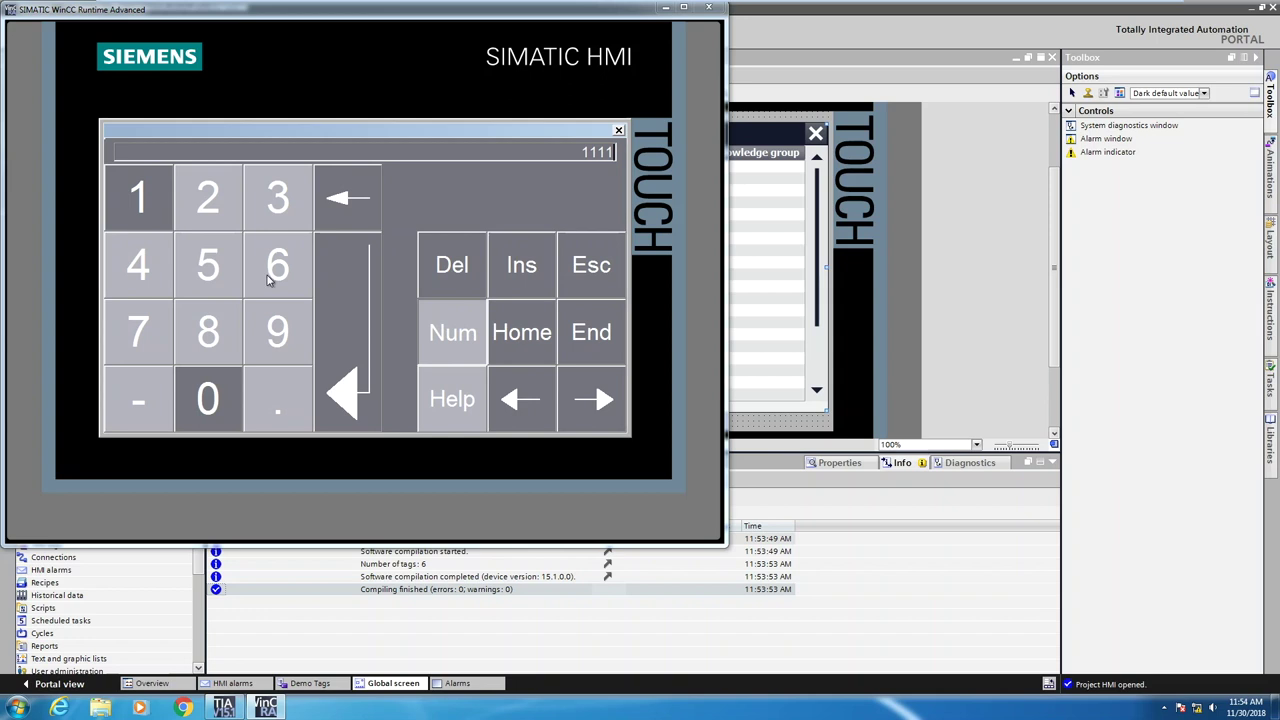
{"action": "left_click", "coordinate": [361, 322]}
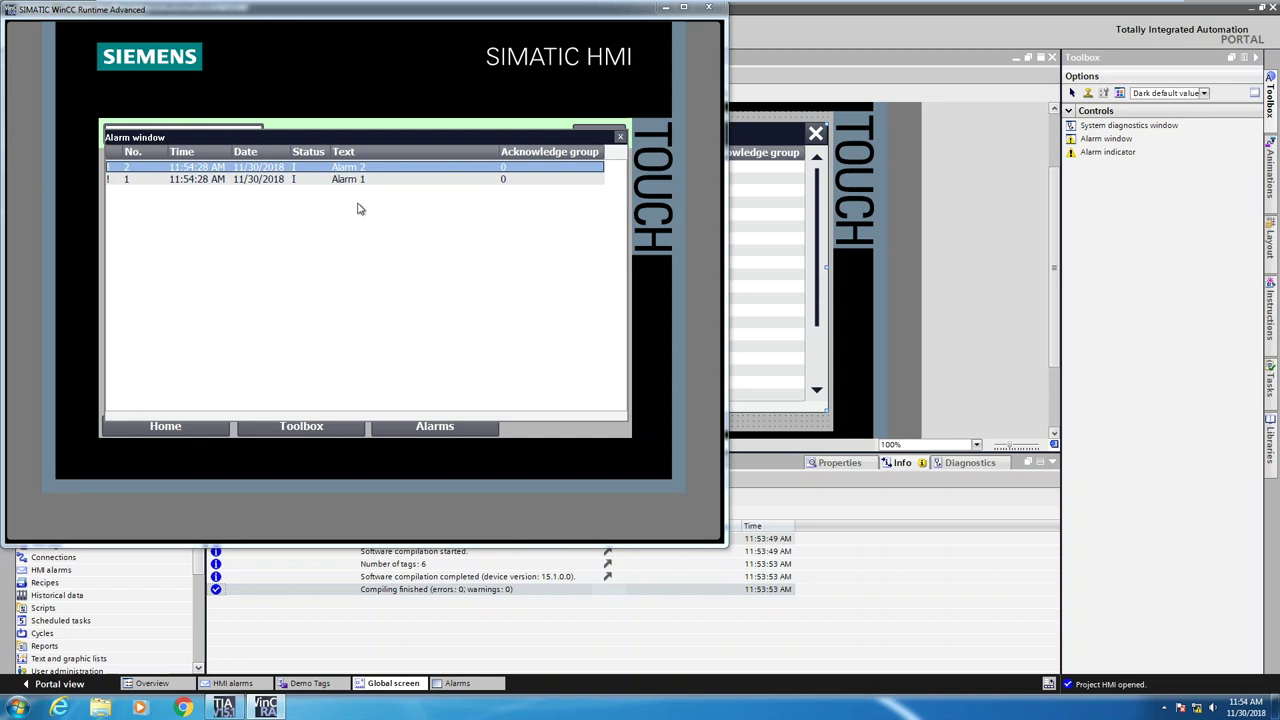
{"action": "left_click", "coordinate": [620, 137]}
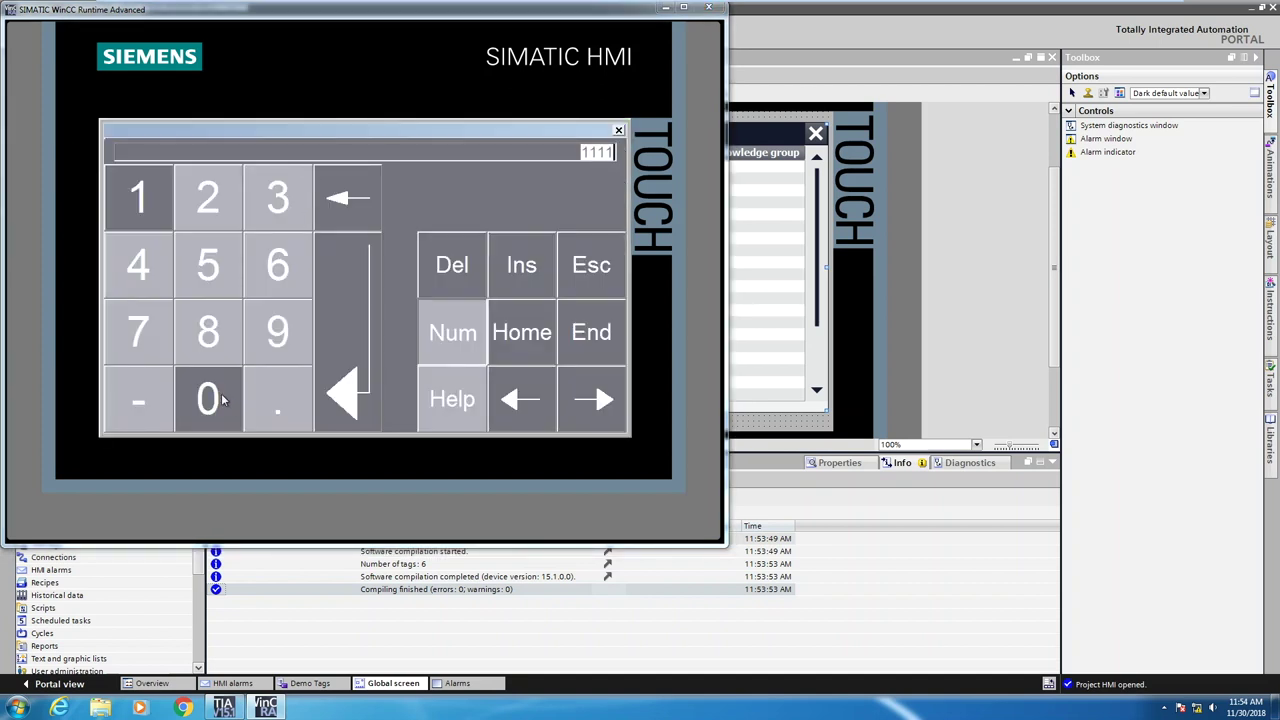
- Enter 0 to reset the trigger word to 0000, then acknowledge Alarm 2 in the upper alarm view
{"action": "left_click", "coordinate": [208, 399]}
{"action": "left_click", "coordinate": [363, 347]}
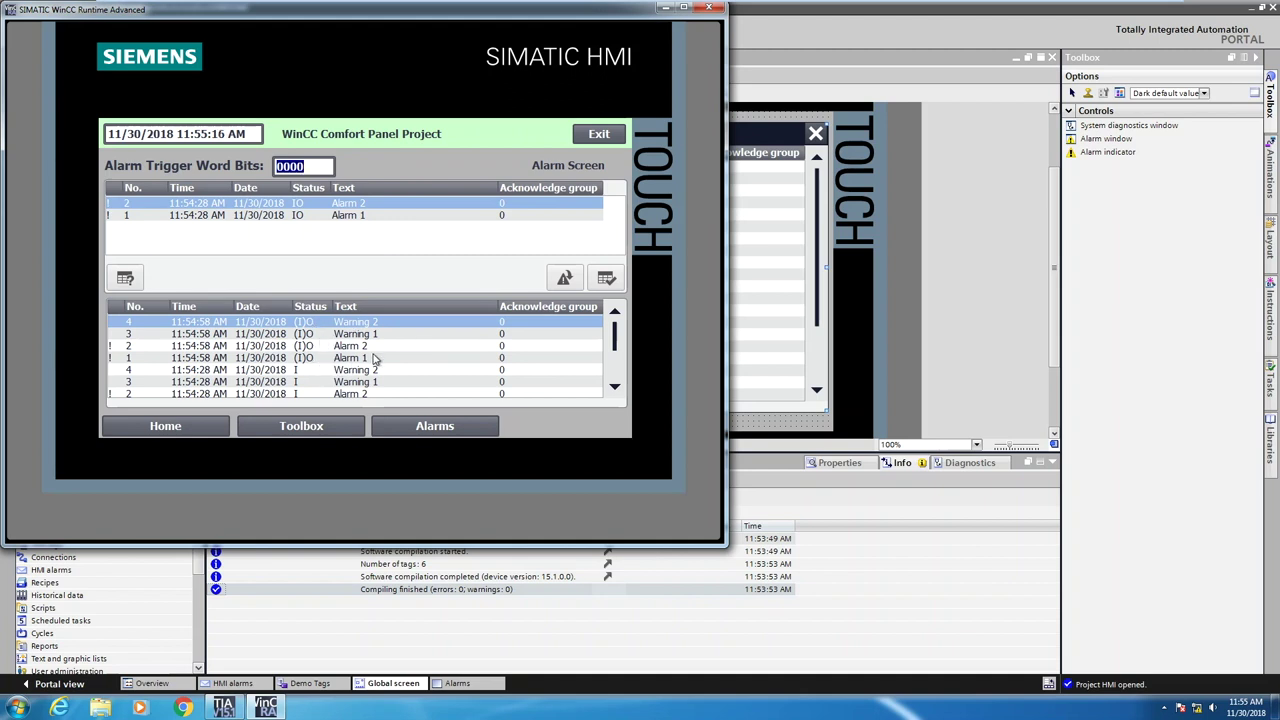
{"action": "left_click", "coordinate": [358, 205]}
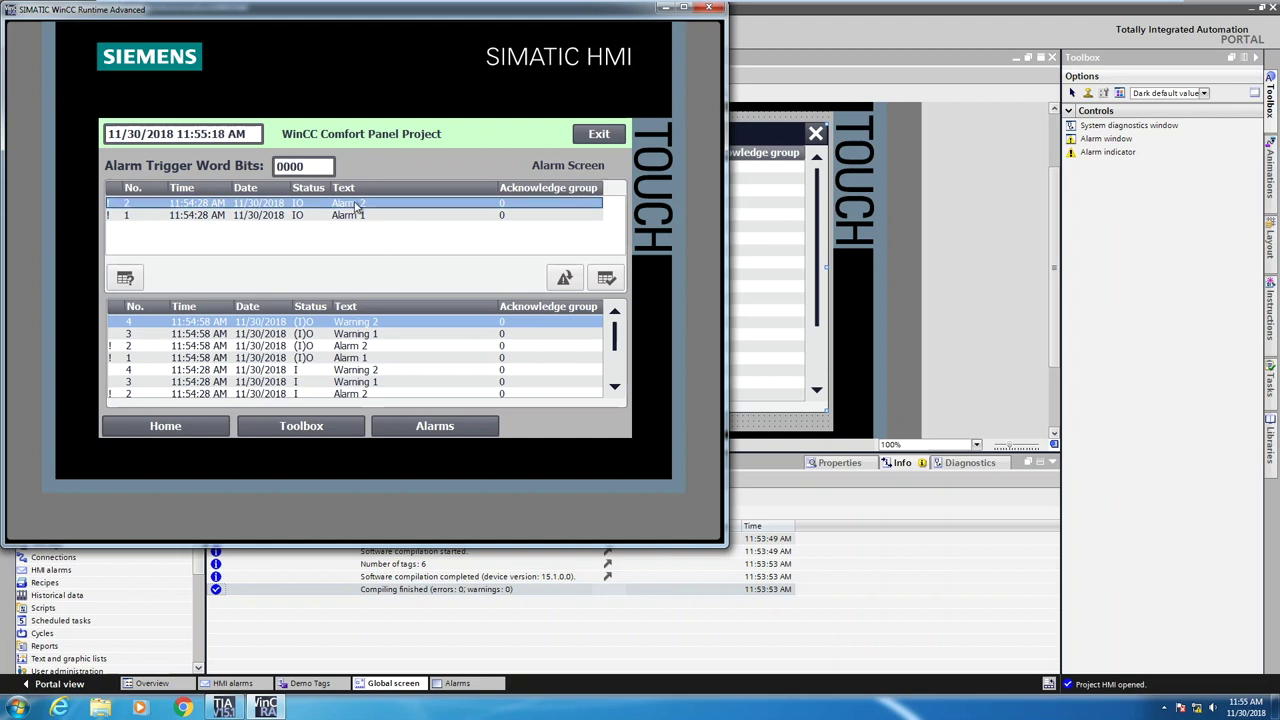
{"action": "left_click", "coordinate": [608, 279]}
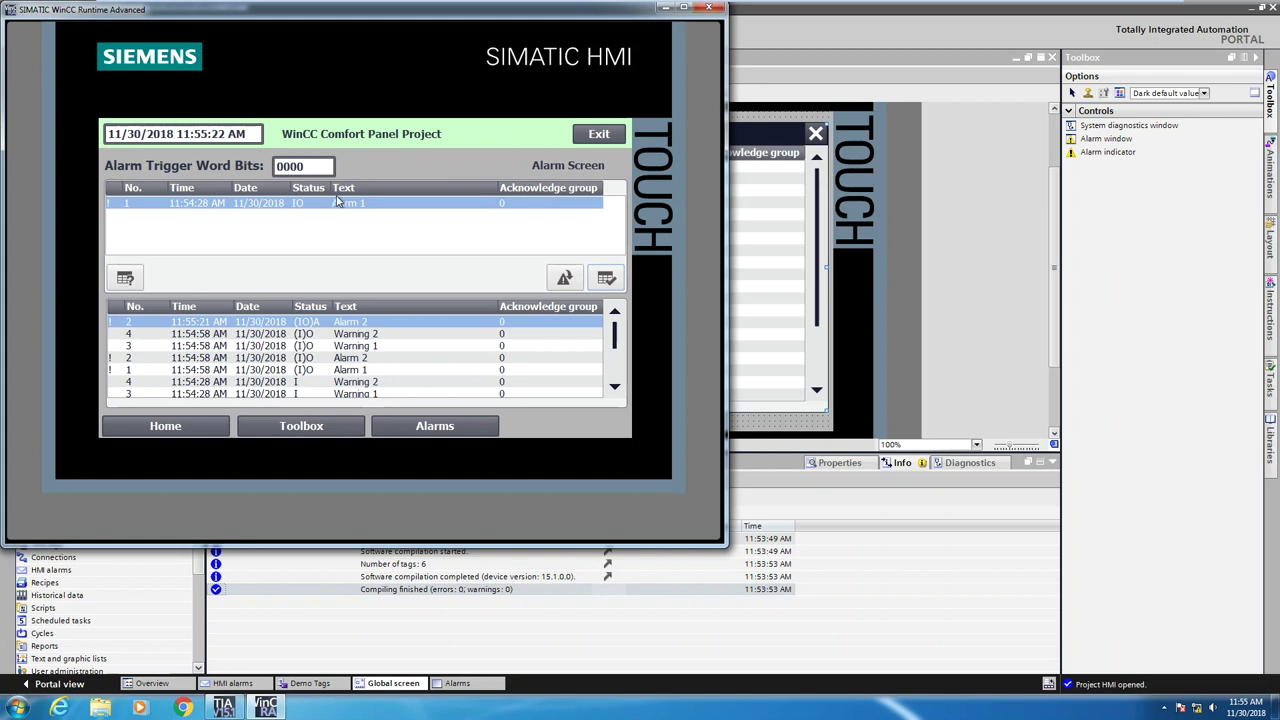